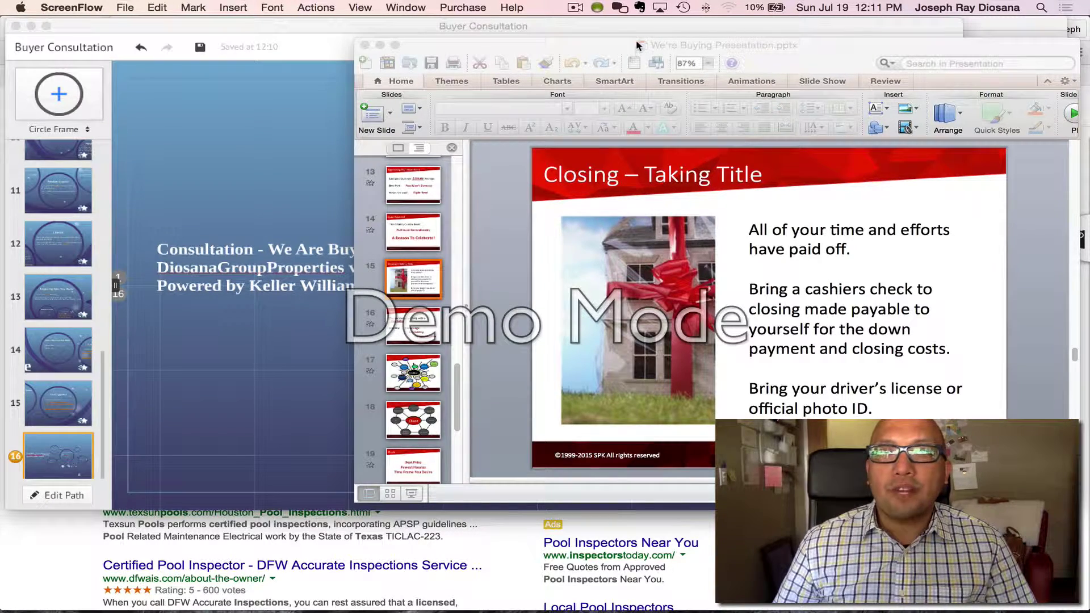
# Step: Check the Closing – Taking Title slide in PowerPoint, then bring the Buyer Consultation prezi back
pyautogui.doubleClick(672, 173)
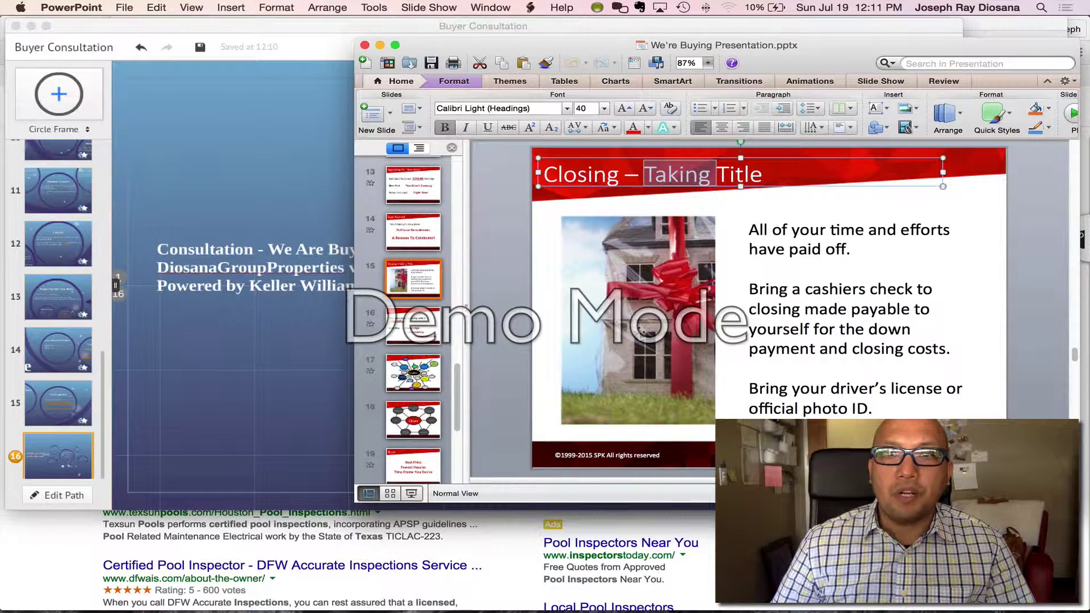
pyautogui.click(216, 221)
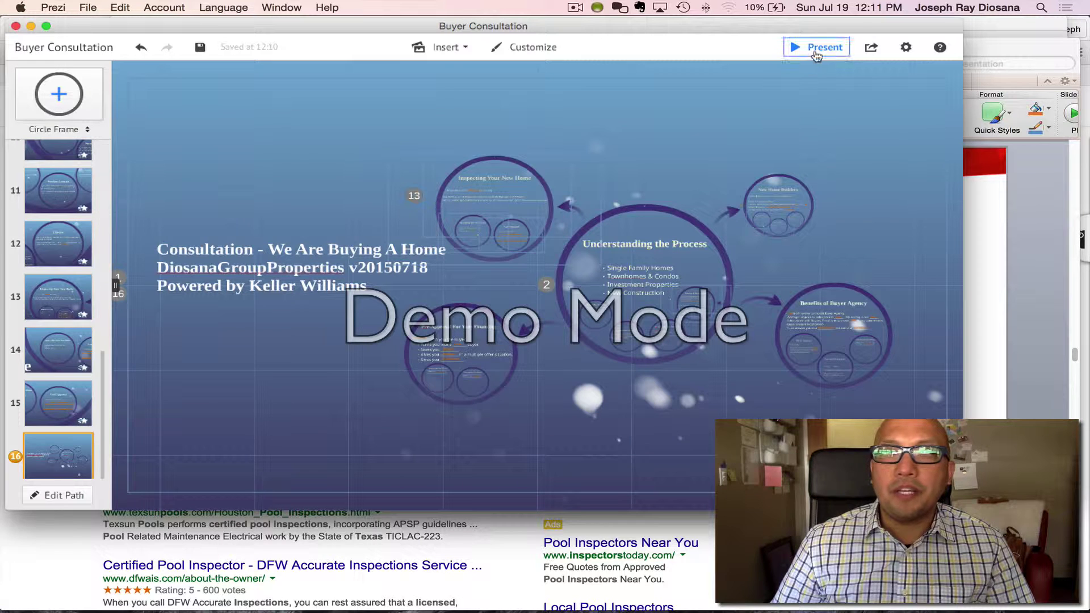
# Step: Zoom to the Pre-Approval For Your Financing circle frame without changing any settings
pyautogui.click(906, 48)
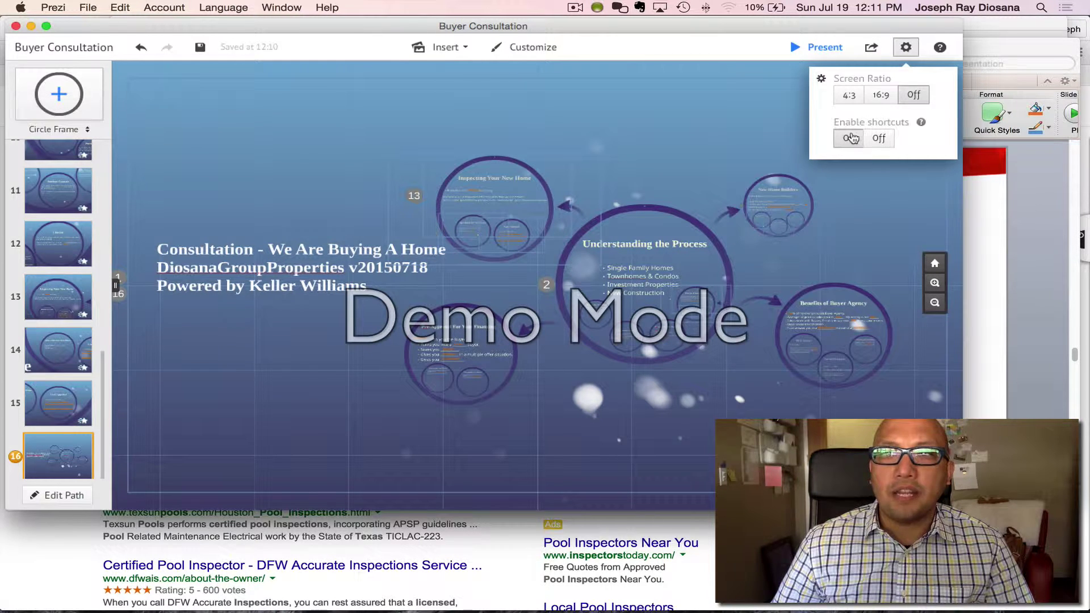
pyautogui.click(676, 49)
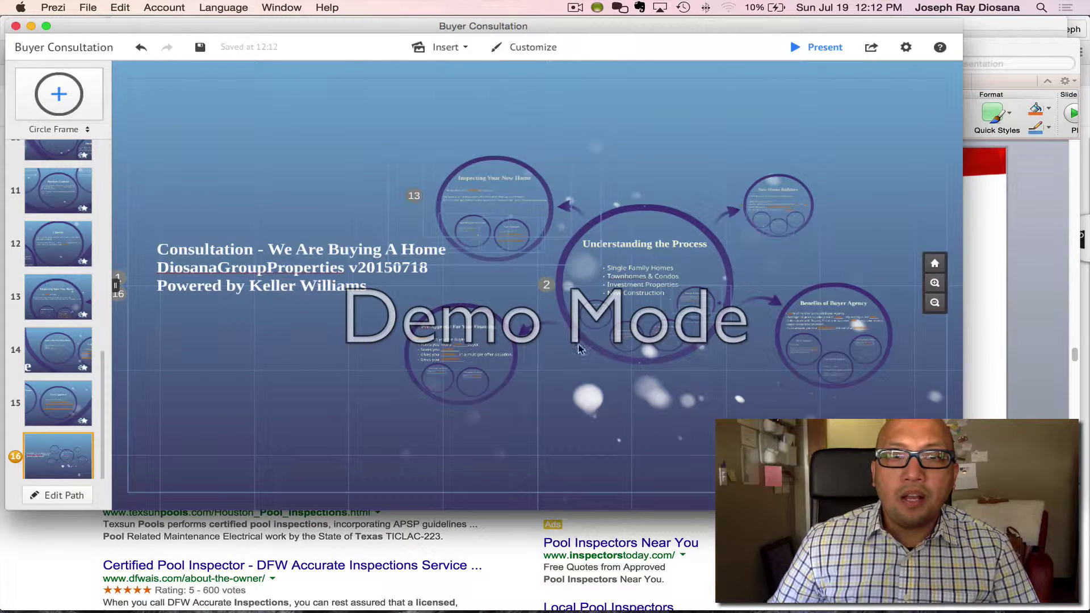
pyautogui.click(486, 321)
pyautogui.press('Escape')
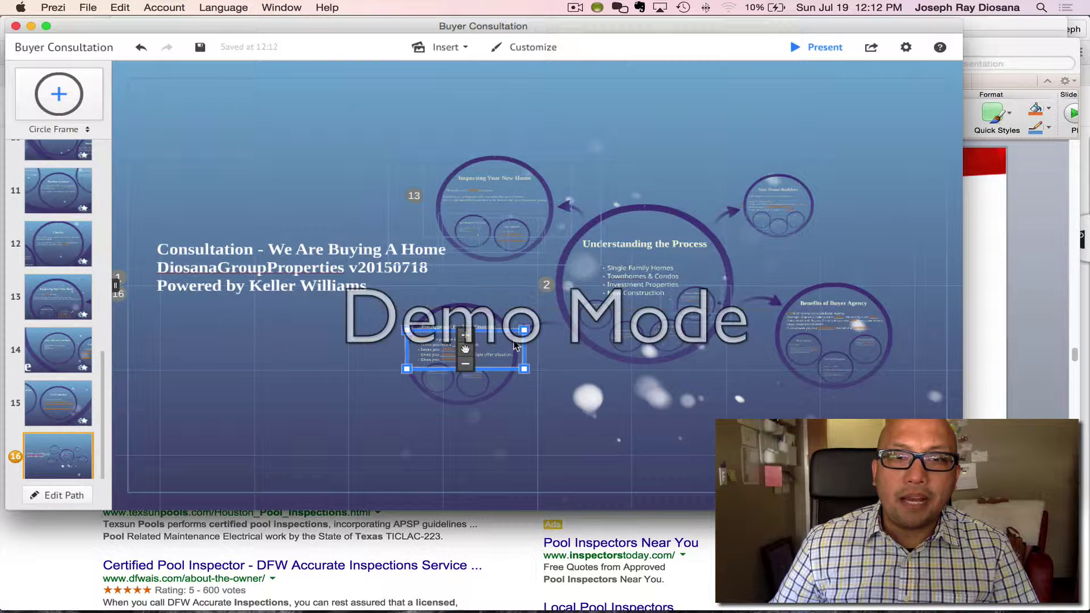
pyautogui.click(501, 393)
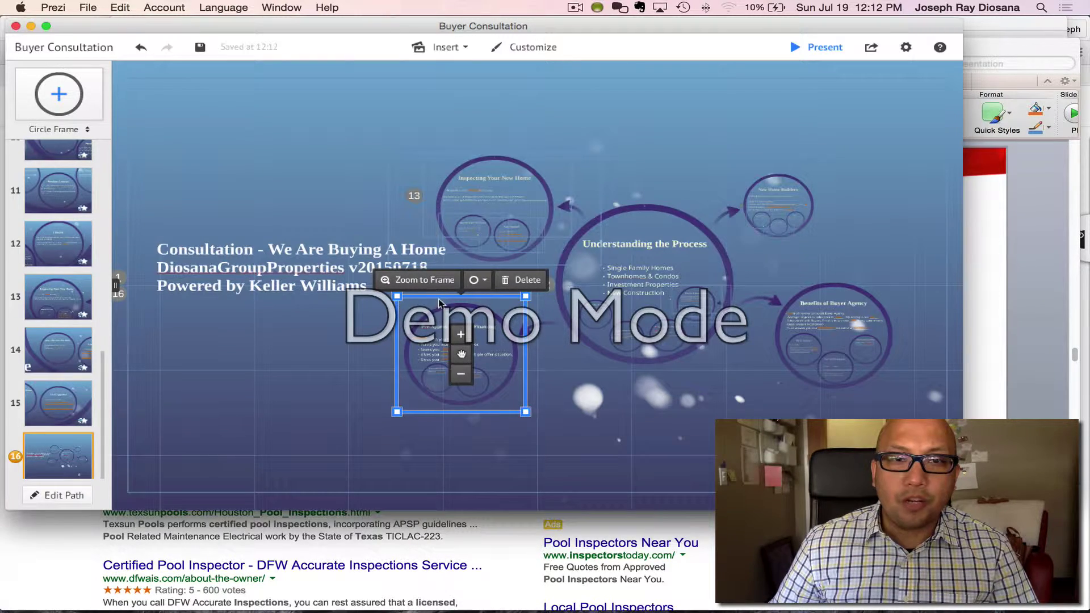
pyautogui.click(437, 281)
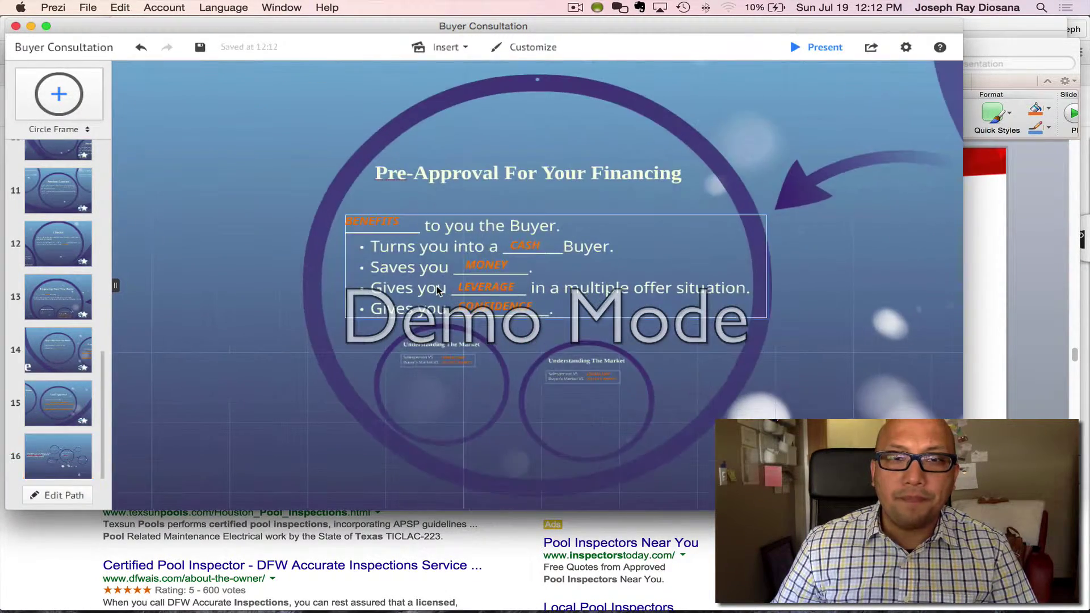
# Step: Replace the Prezi frame's heading with 'Closing – Taking Title' copied from the PowerPoint slide
pyautogui.press('super+Tab')
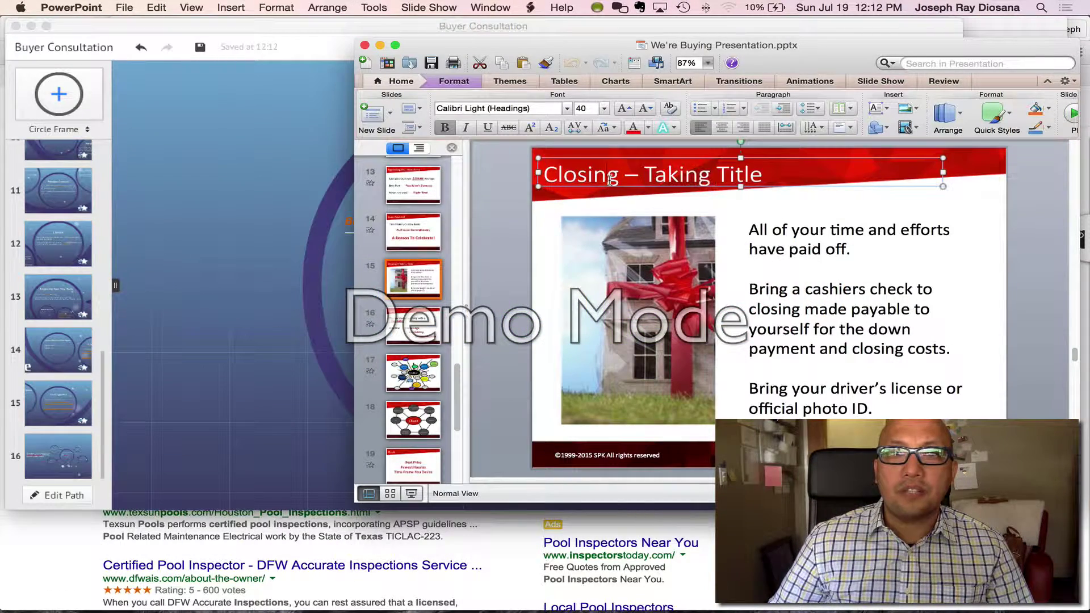
pyautogui.tripleClick(609, 180)
pyautogui.press('super+c')
pyautogui.press('super+Tab')
pyautogui.click(513, 181)
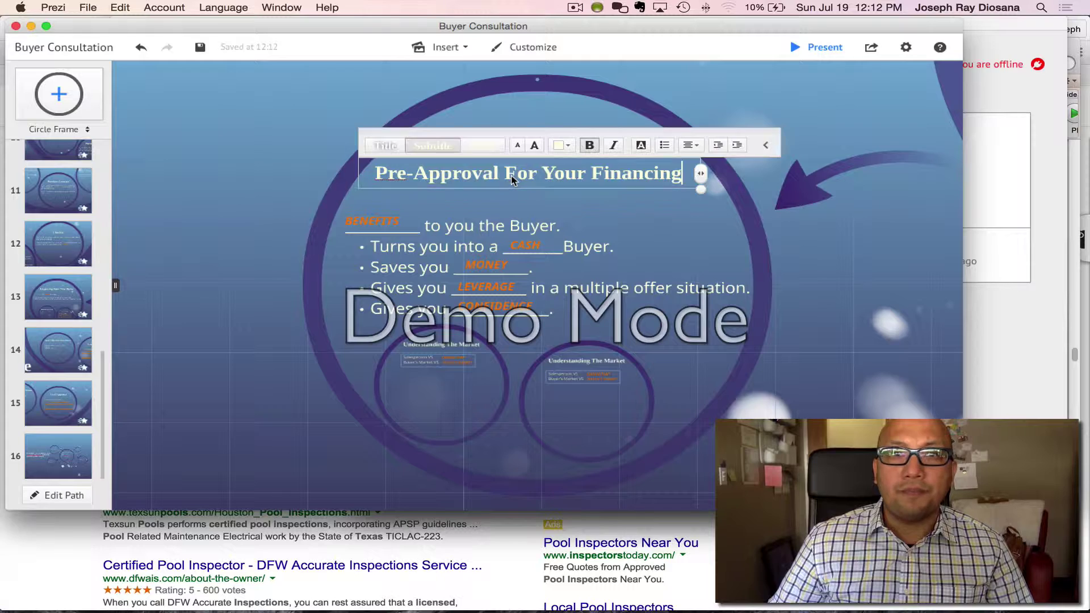
pyautogui.press('super+a')
pyautogui.press('super+v')
pyautogui.press('BackSpace')
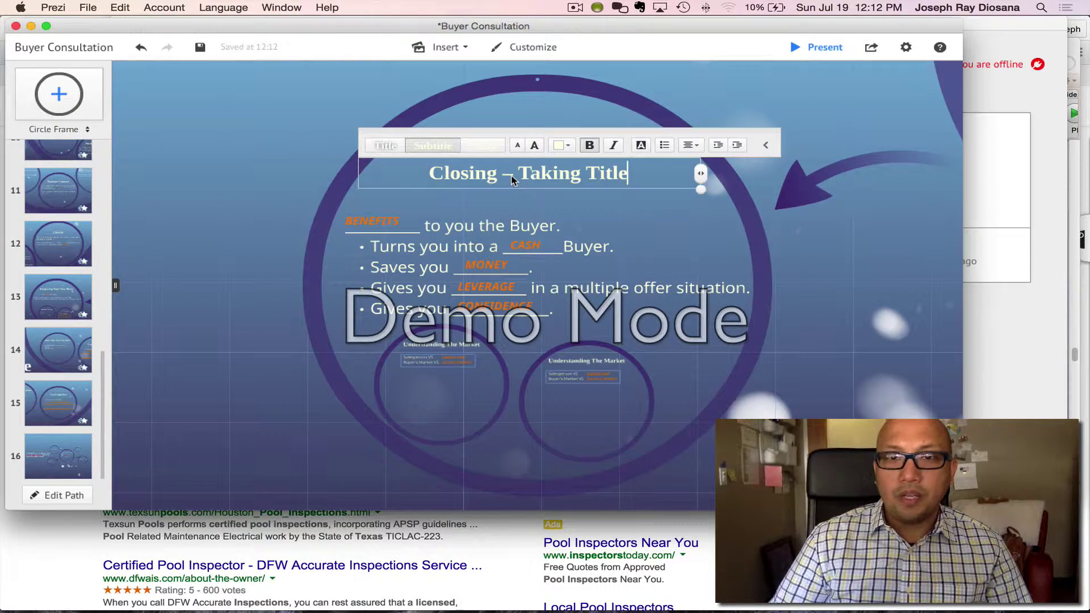
# Step: Copy all of the Closing slide's body text from PowerPoint
pyautogui.press('super+Tab')
pyautogui.click(765, 216)
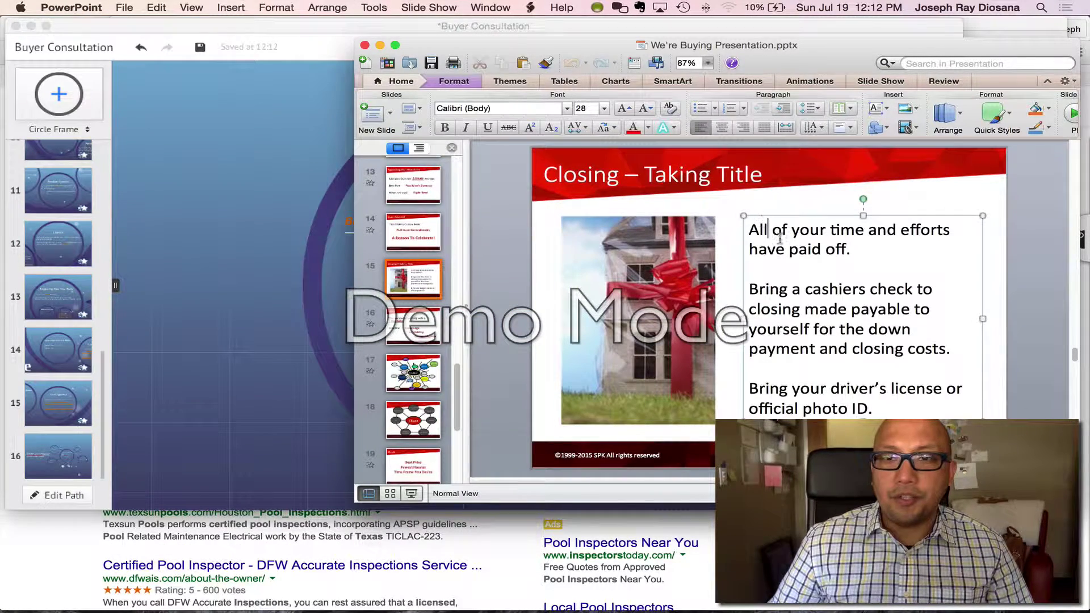
pyautogui.press('super+a')
pyautogui.press('super+c')
pyautogui.press('super+Tab')
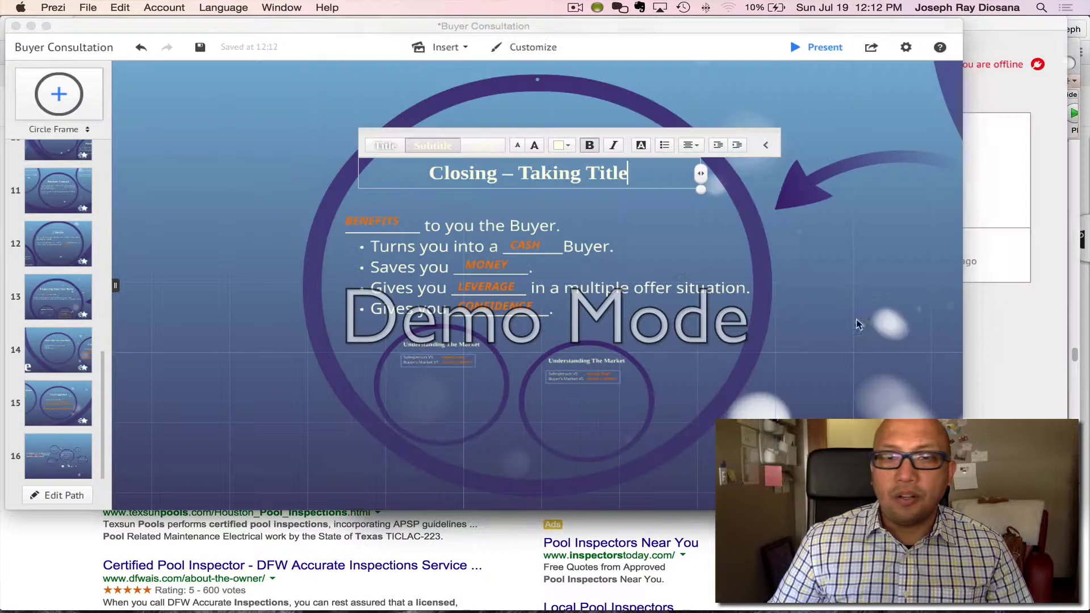
pyautogui.click(394, 223)
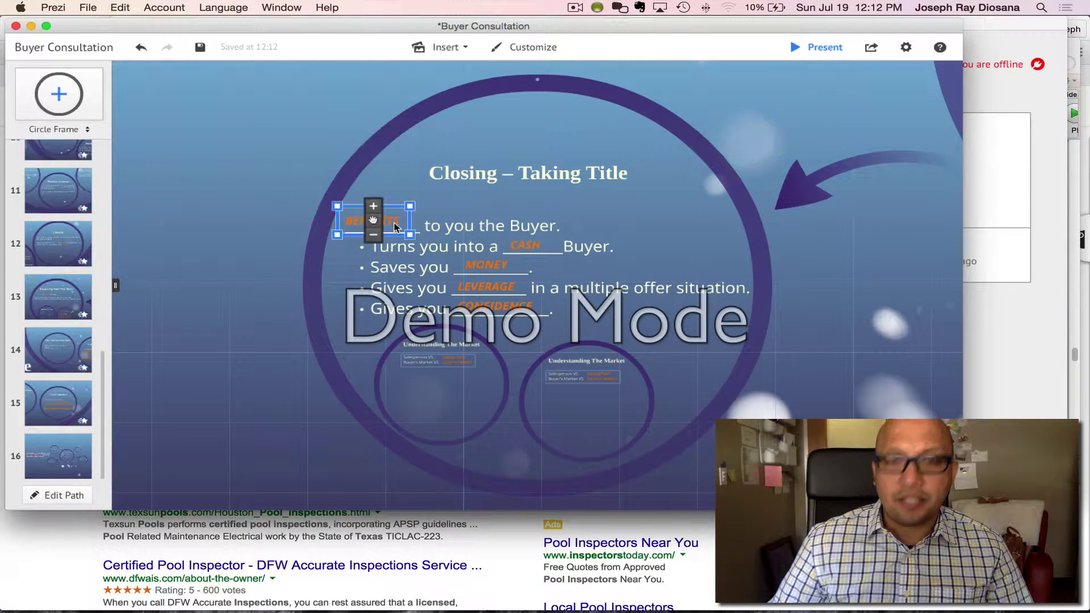
# Step: Delete the orange answers BENEFITS, CASH, MONEY, LEVERAGE and CONFIDENCE from their blanks
pyautogui.press('BackSpace')
pyautogui.click(537, 247)
pyautogui.press('BackSpace')
pyautogui.click(507, 266)
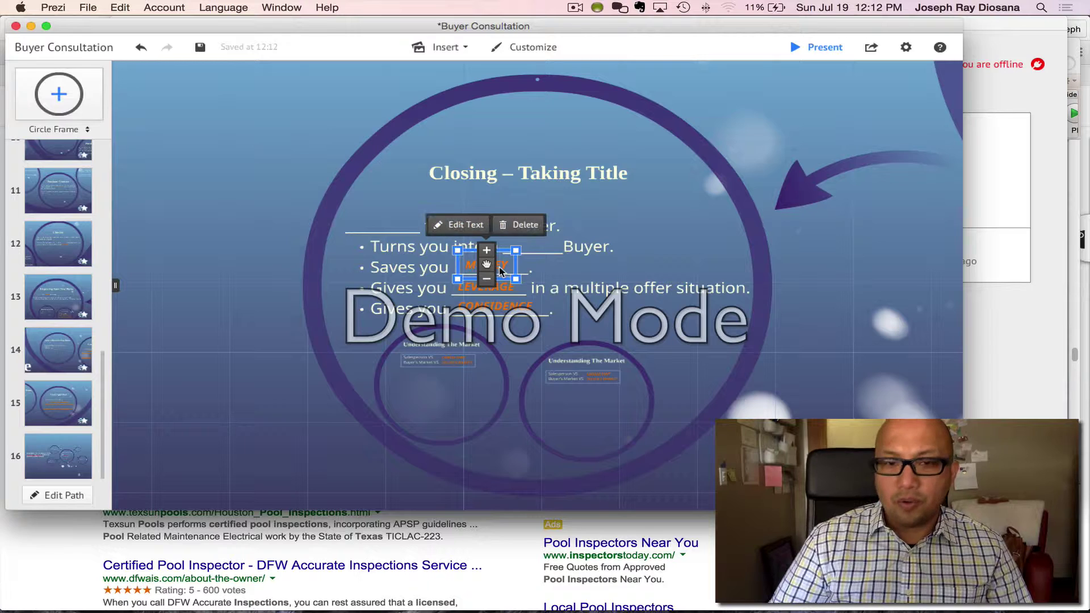
pyautogui.press('BackSpace')
pyautogui.click(500, 287)
pyautogui.press('BackSpace')
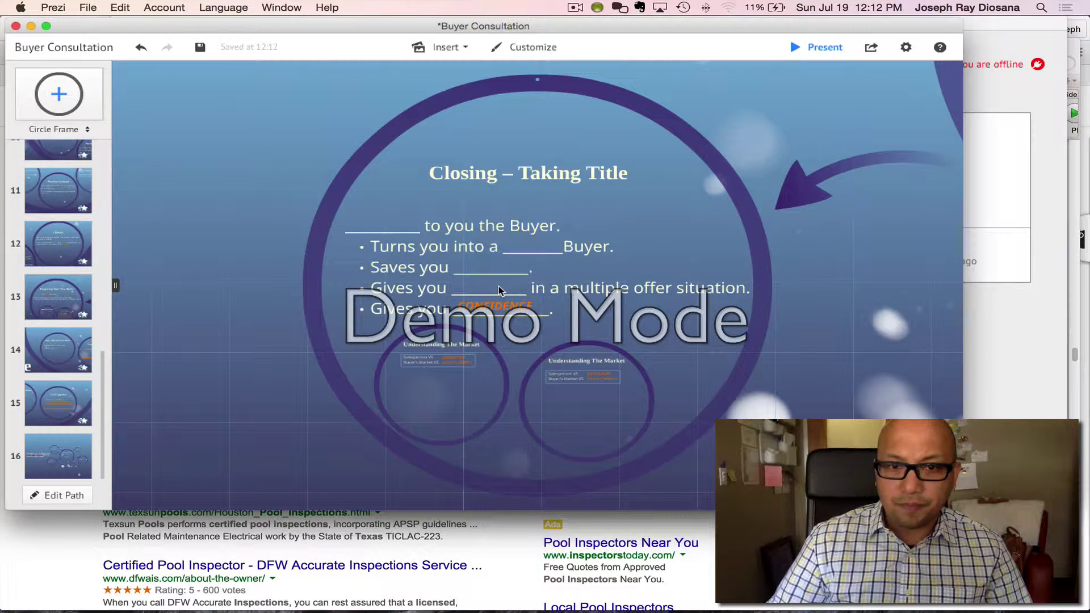
pyautogui.click(503, 306)
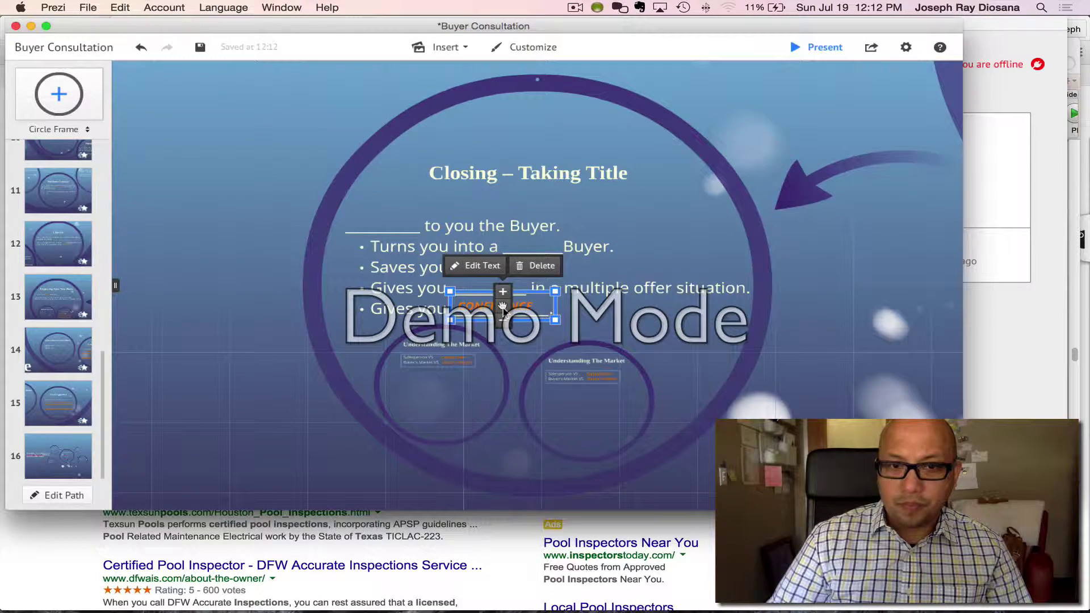
pyautogui.press('BackSpace')
# Step: Paste the closing slide's body text over the bullet list and remove the empty bullets
pyautogui.doubleClick(510, 290)
pyautogui.press('super+a')
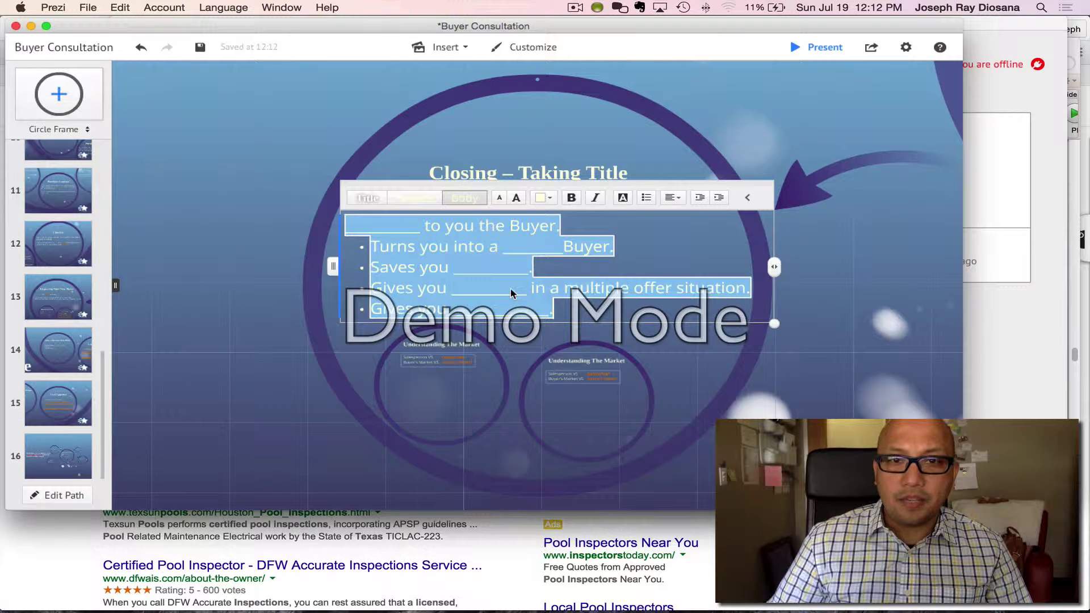
pyautogui.press('super+v')
pyautogui.click(404, 254)
pyautogui.press('BackSpace')
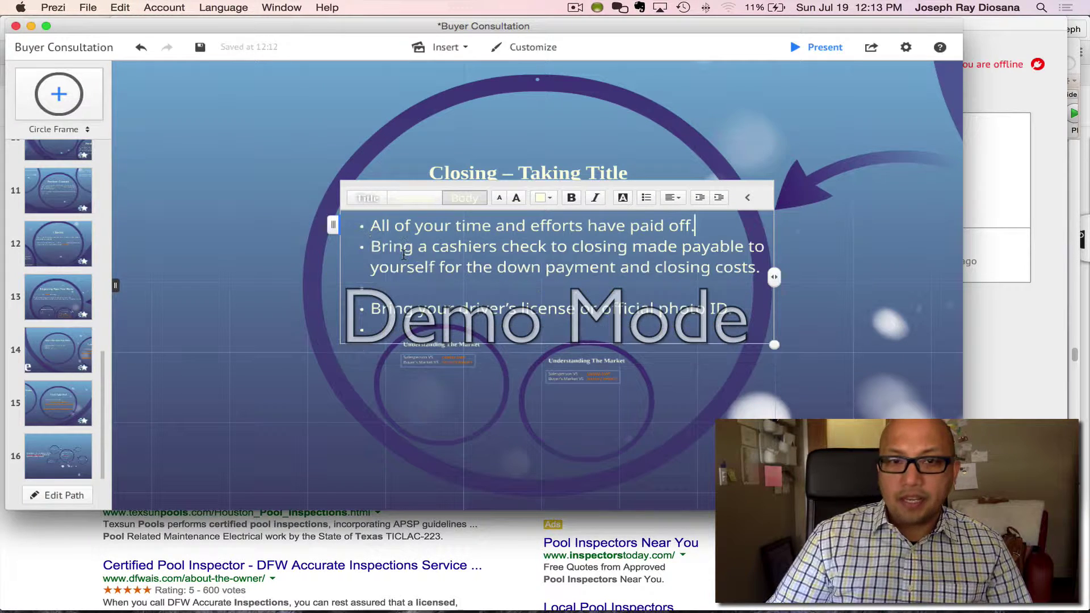
pyautogui.press('Down')
pyautogui.press('Down')
pyautogui.press('Down')
pyautogui.press('BackSpace')
pyautogui.press('Down')
pyautogui.press('Down')
pyautogui.press('BackSpace')
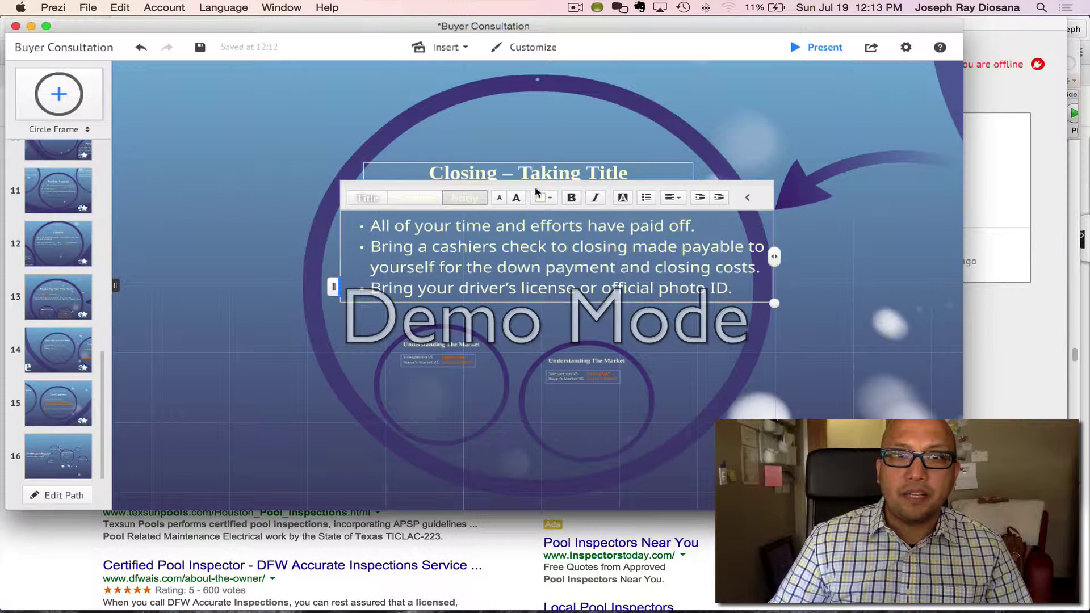
# Step: Turn off bullets for the three lines and add a blank line after 'paid off.'
pyautogui.press('super+a')
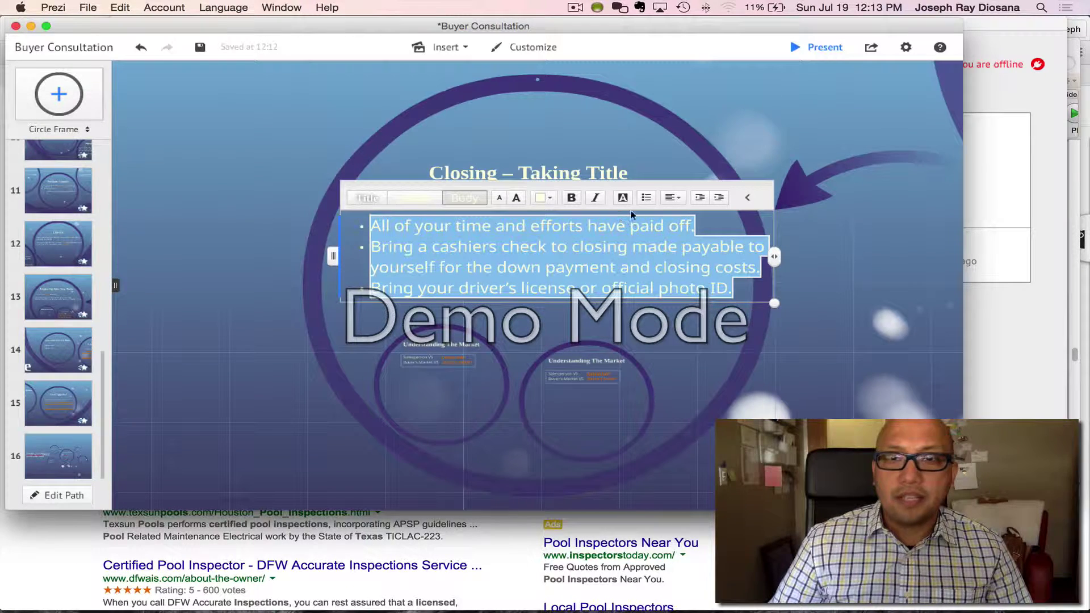
pyautogui.click(646, 197)
pyautogui.click(657, 247)
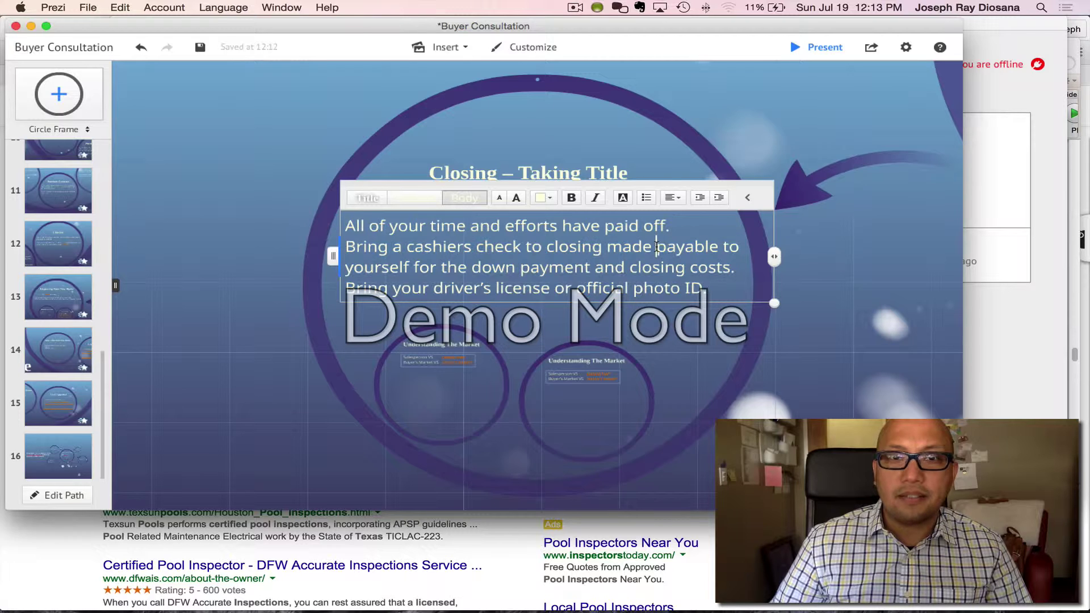
pyautogui.click(686, 226)
pyautogui.press('Return')
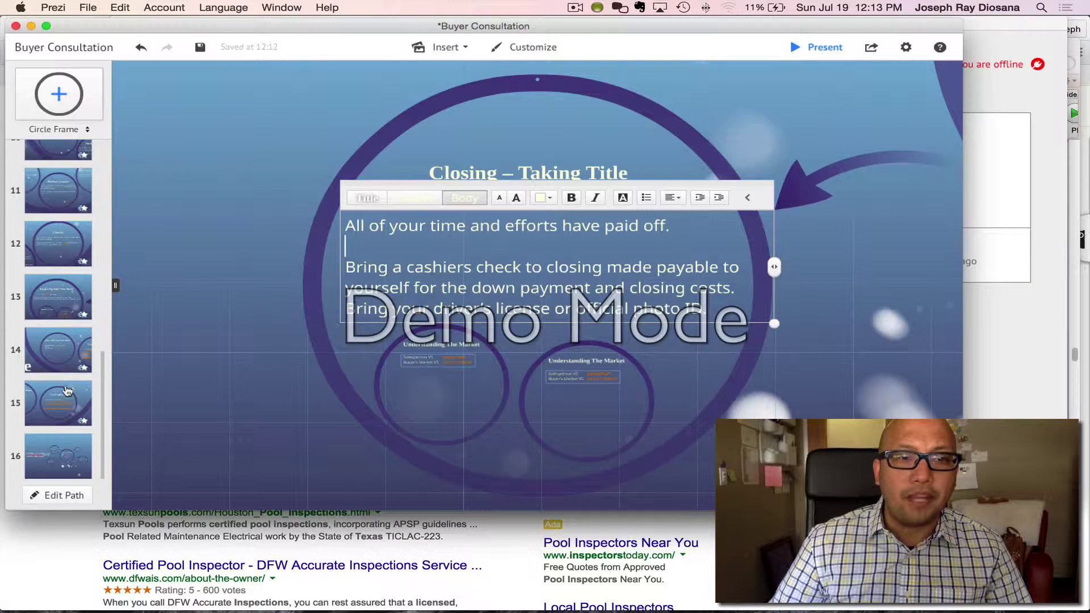
pyautogui.click(430, 369)
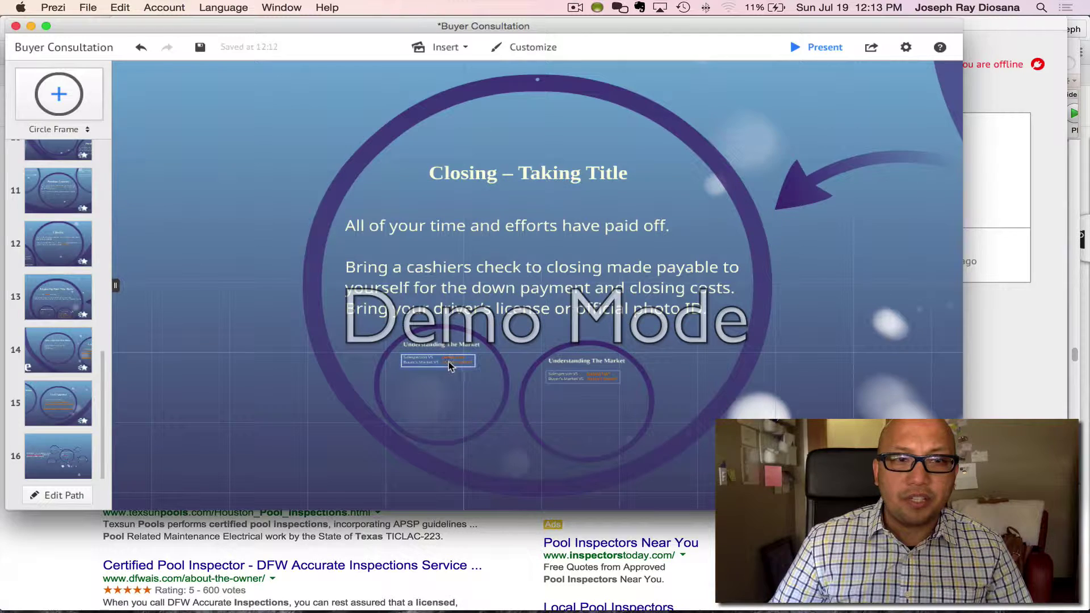
# Step: View the Understanding The Market frame, then jump through path steps 14, 15 and 16
pyautogui.click(455, 359)
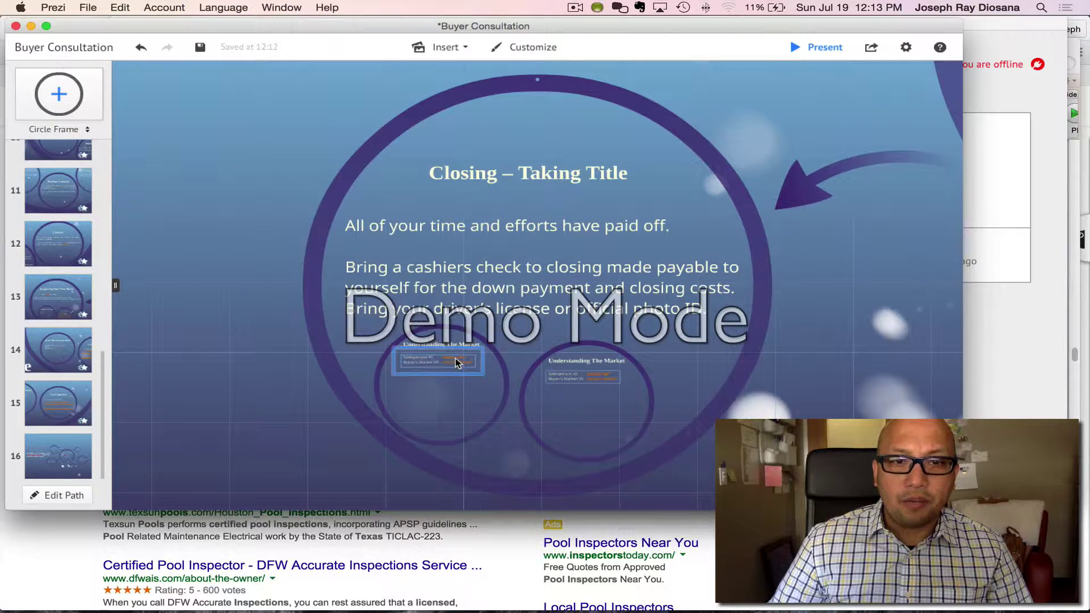
pyautogui.click(456, 360)
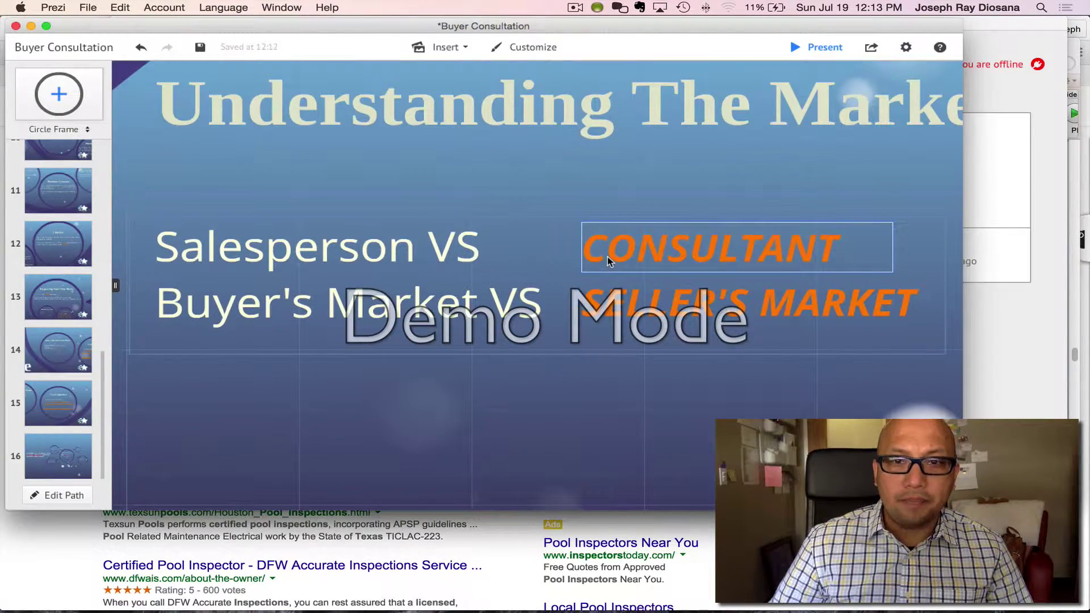
pyautogui.click(606, 258)
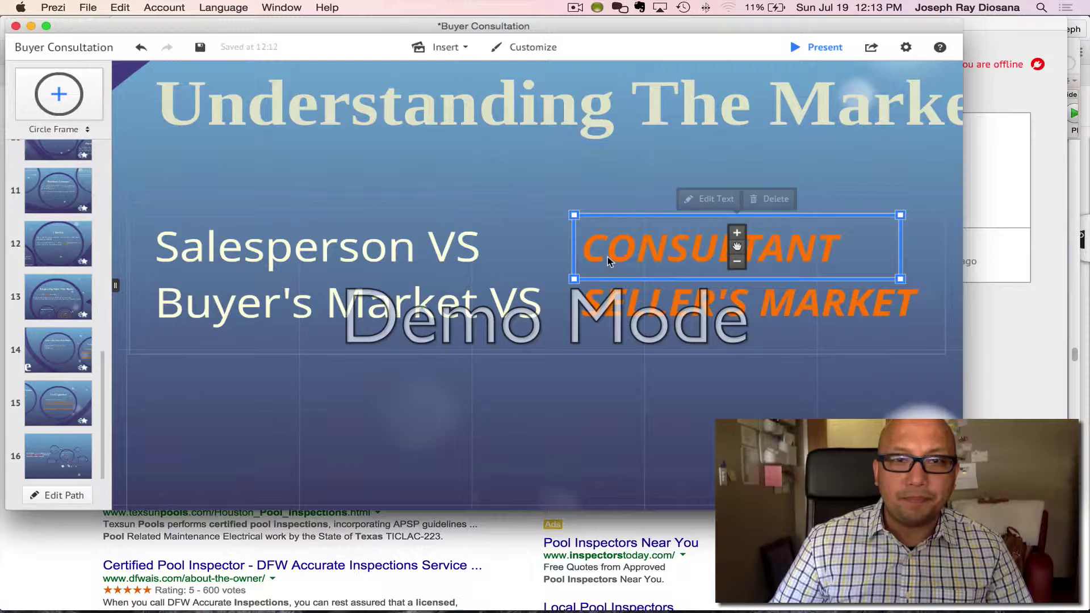
pyautogui.click(60, 361)
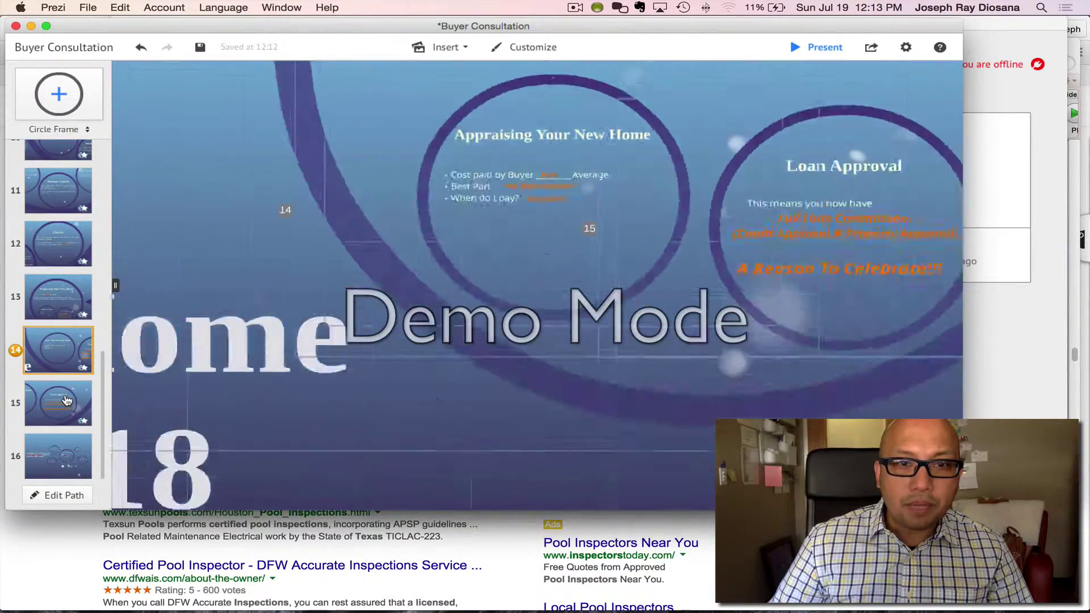
pyautogui.click(68, 401)
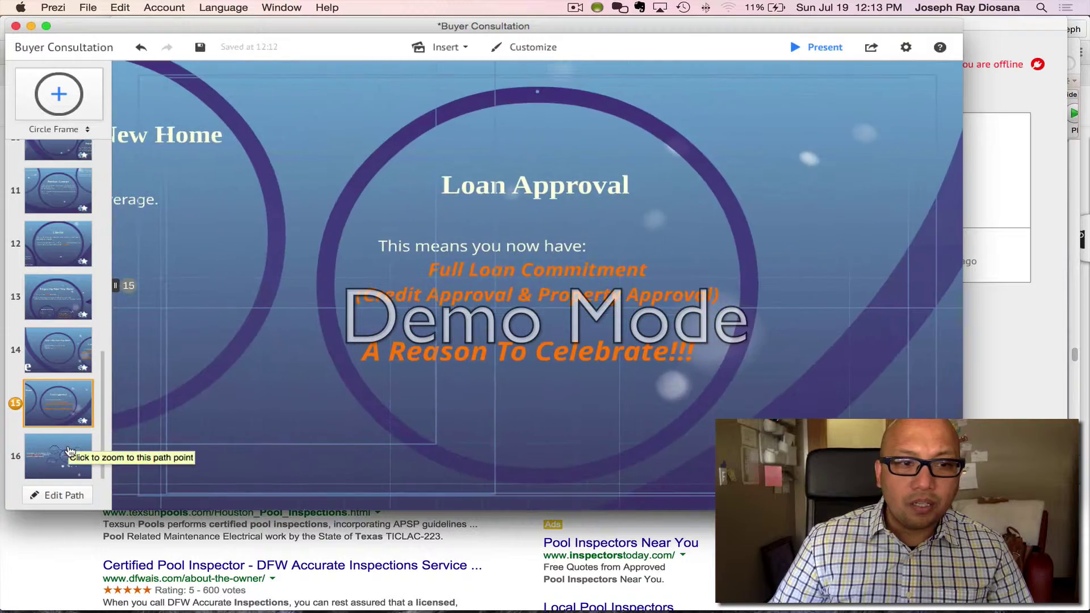
pyautogui.click(69, 439)
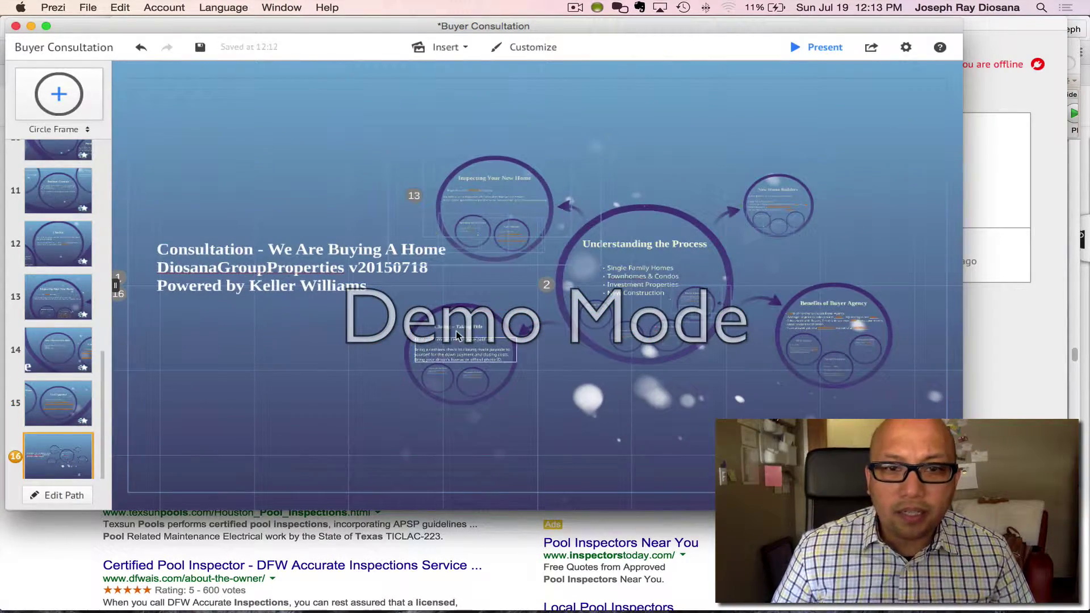
# Step: In the Closing frame, replace 'cashiers check' with a '_________' blank
pyautogui.click(463, 309)
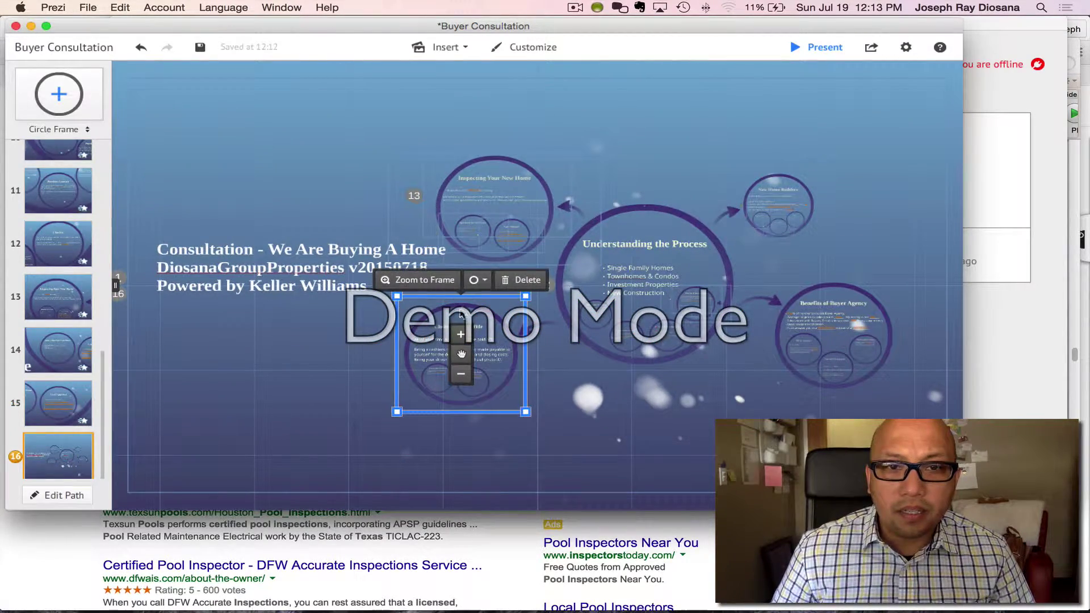
pyautogui.click(435, 284)
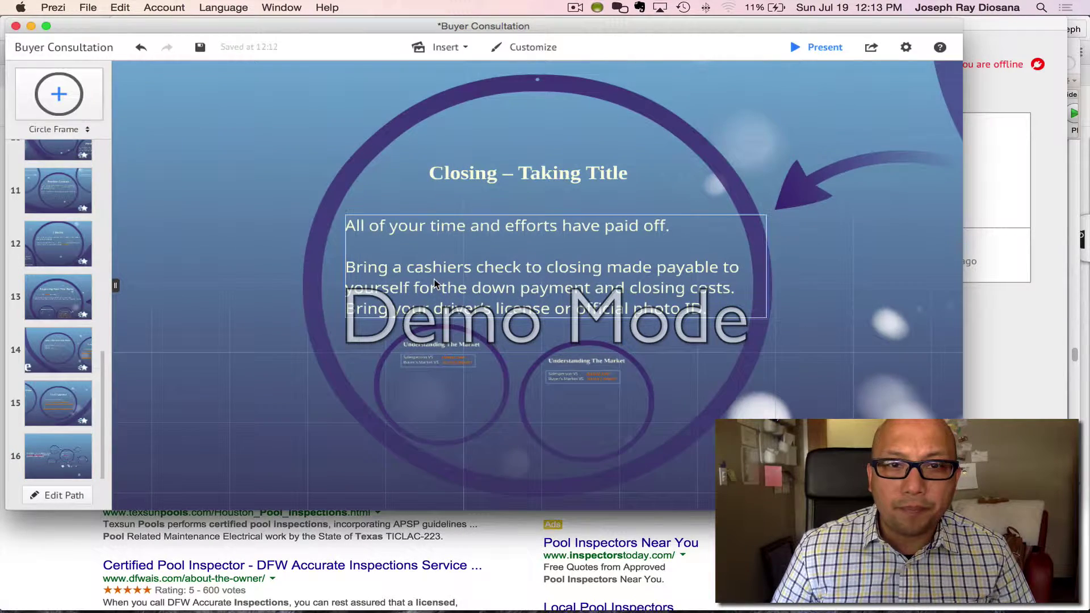
pyautogui.click(438, 277)
pyautogui.click(437, 275)
pyautogui.doubleClick(437, 273)
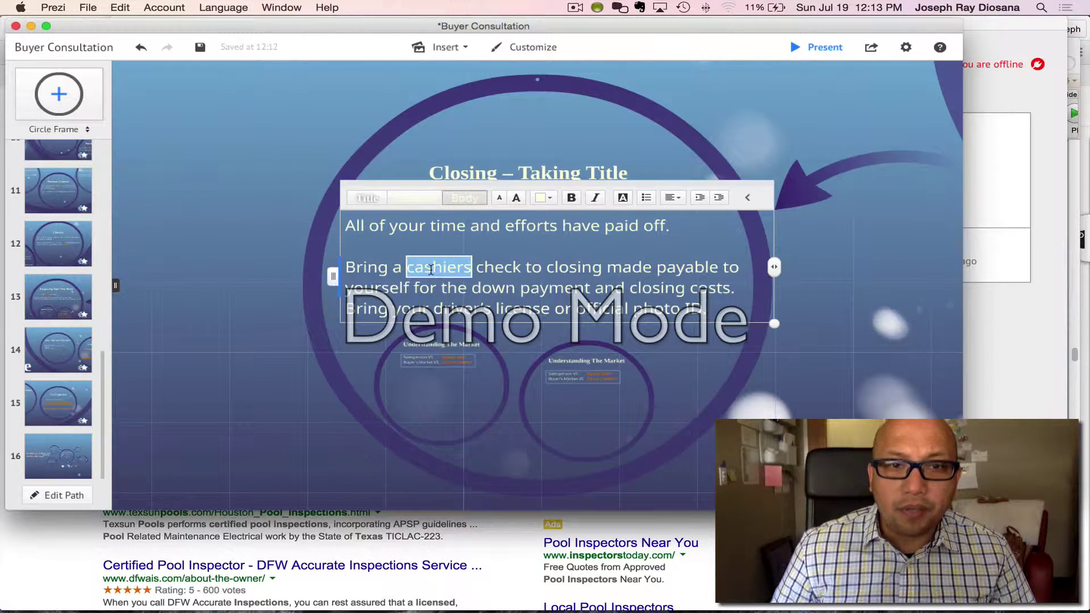
pyautogui.moveTo(518, 265); pyautogui.dragTo(518, 266)
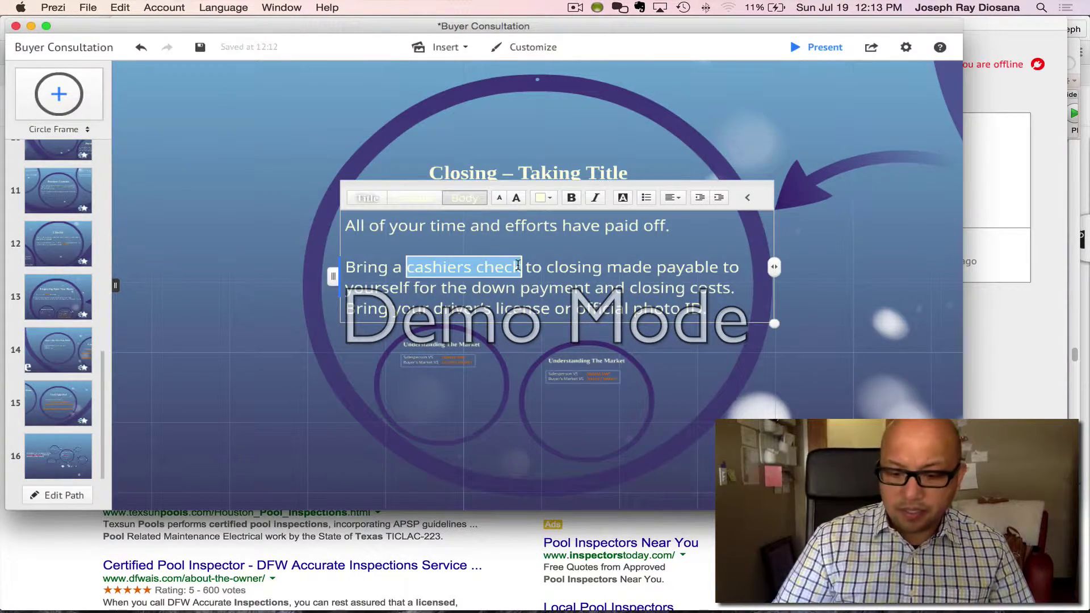
pyautogui.write('_________')
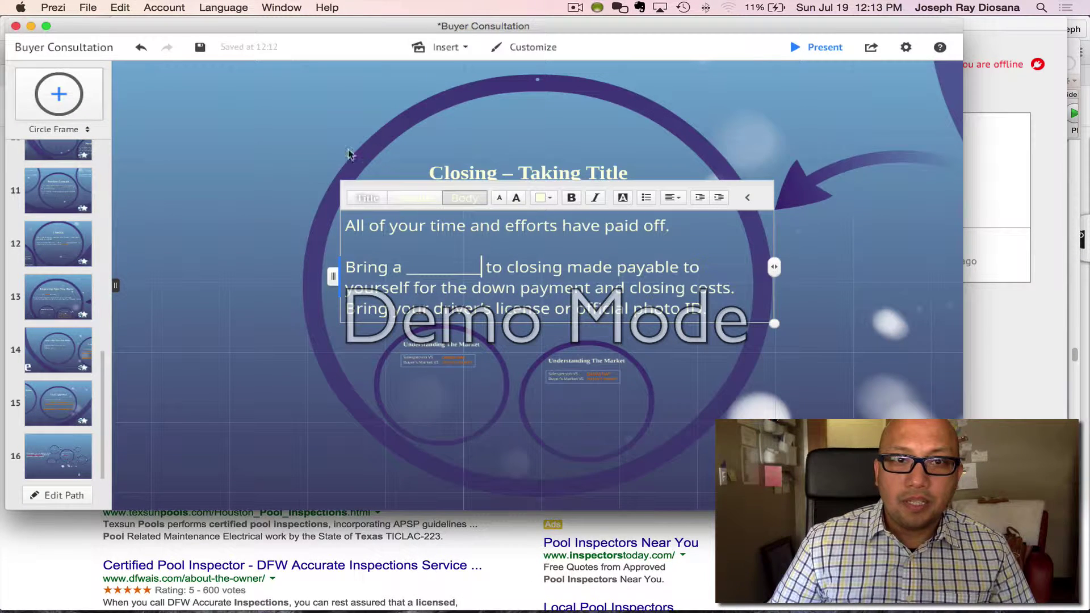
pyautogui.click(311, 167)
# Step: Add a separate orange text box and make it read 'cashiers check'
pyautogui.doubleClick(277, 166)
pyautogui.write('CONSULTANT')
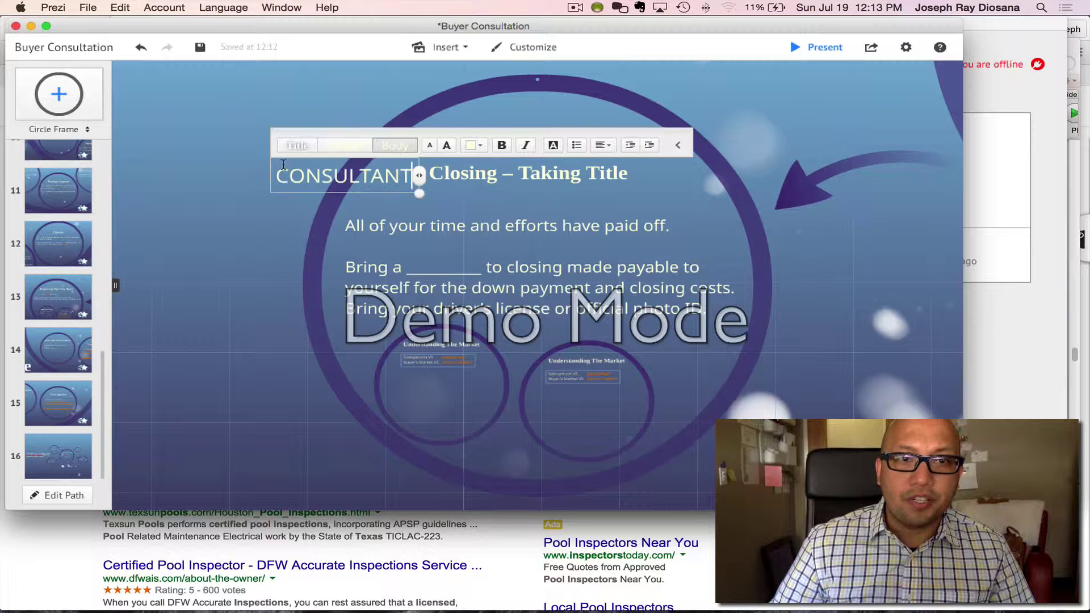
pyautogui.click(244, 185)
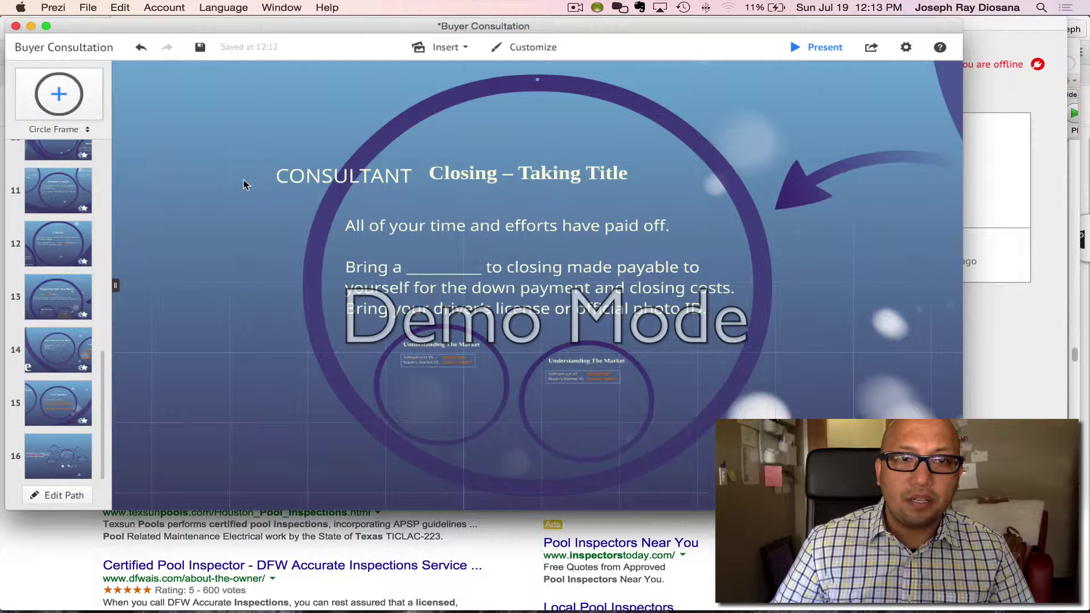
pyautogui.click(467, 250)
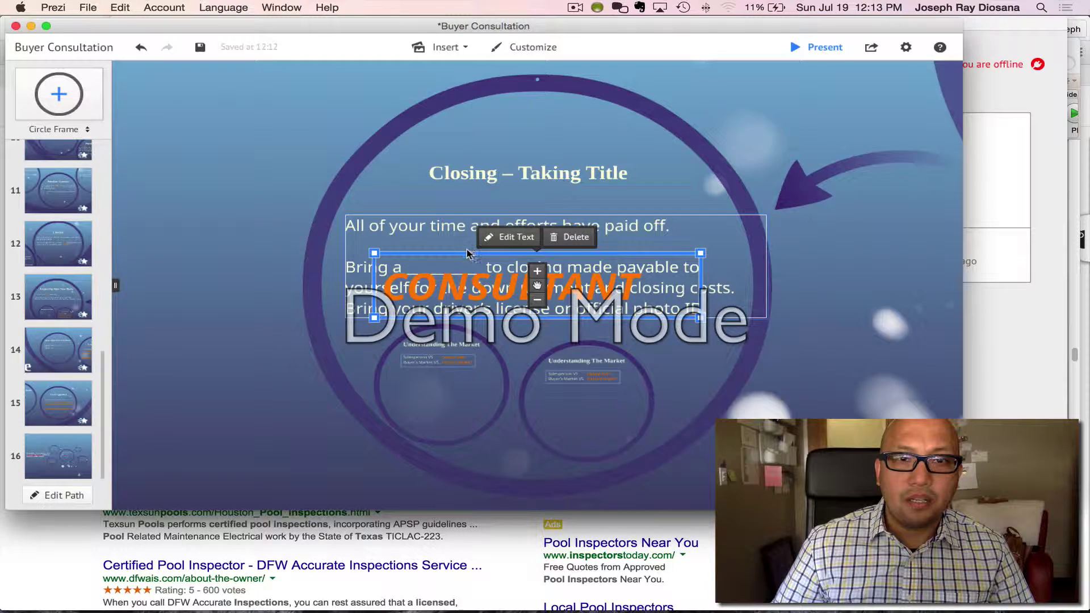
pyautogui.click(509, 237)
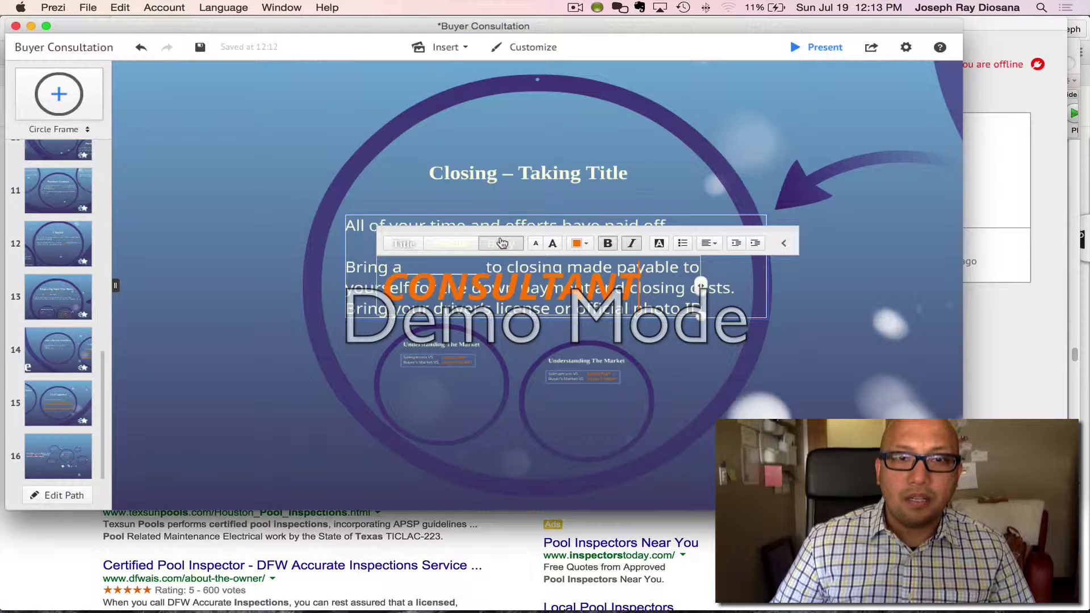
pyautogui.doubleClick(512, 274)
pyautogui.press('BackSpace')
pyautogui.write('cashiers')
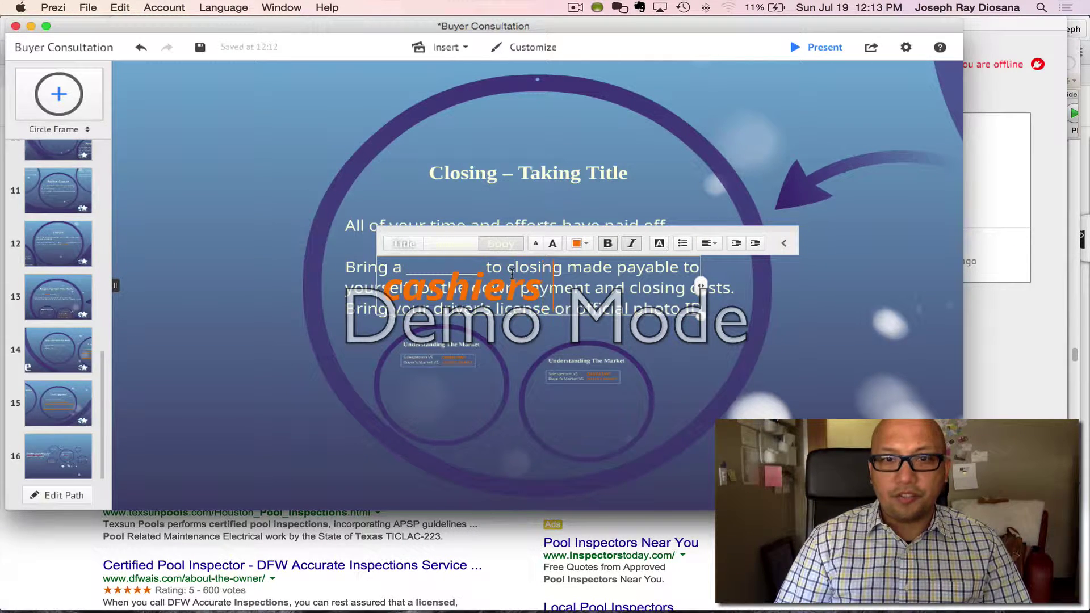
pyautogui.write(' check')
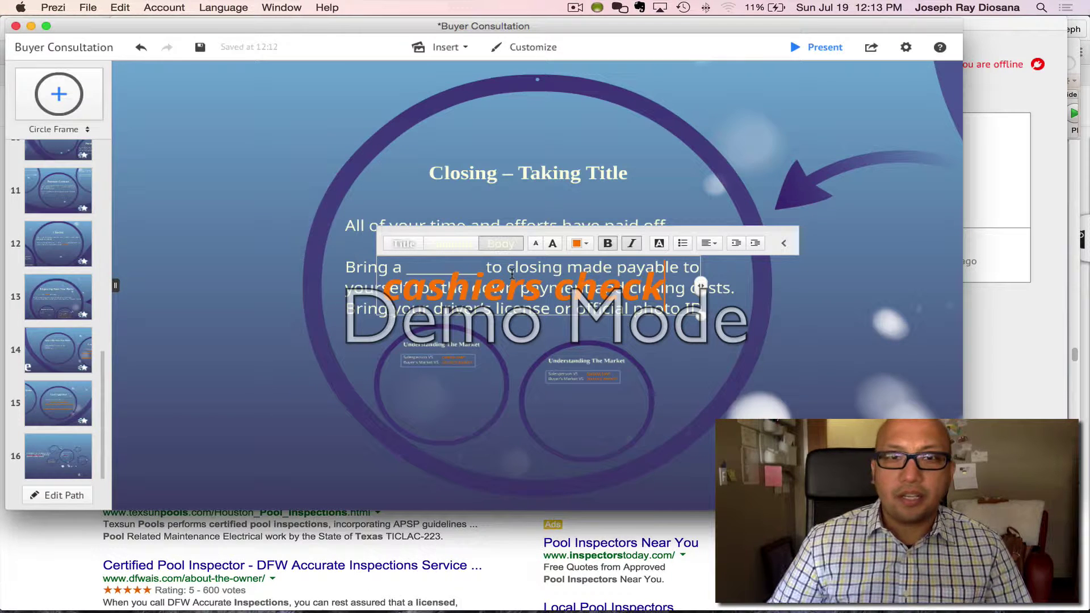
# Step: Shrink the orange 'cashiers check' text seven steps so it fits the blank
pyautogui.click(536, 245)
pyautogui.click(536, 244)
pyautogui.click(535, 244)
pyautogui.click(536, 244)
pyautogui.click(536, 245)
pyautogui.click(535, 244)
pyautogui.click(536, 245)
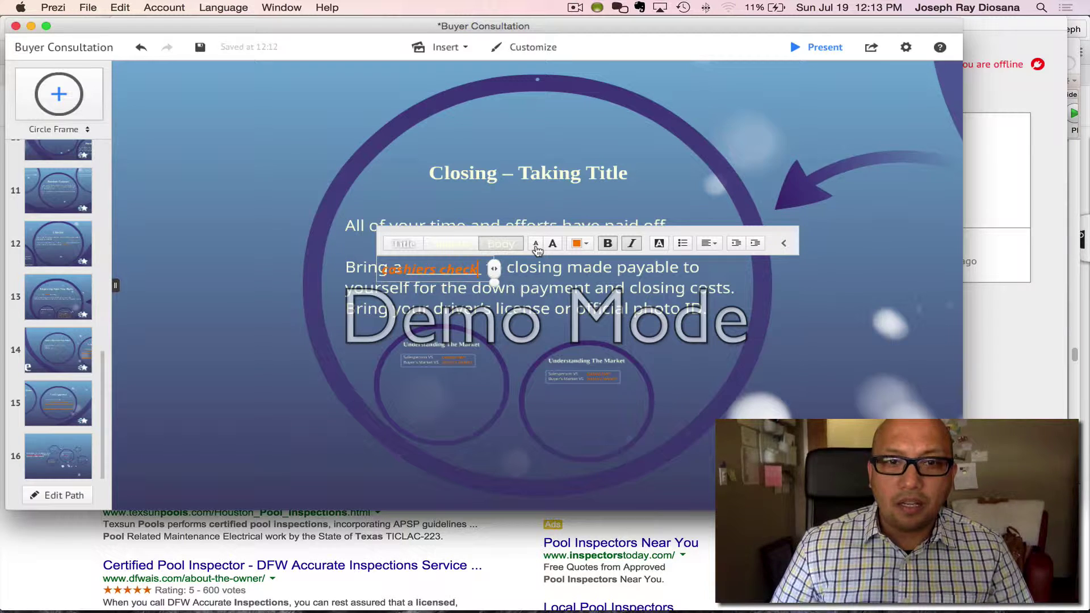
pyautogui.click(281, 233)
# Step: Lengthen the blank and center the 'cashiers check' answer over it after 'Bring a'
pyautogui.click(424, 264)
pyautogui.moveTo(424, 264); pyautogui.dragTo(435, 268)
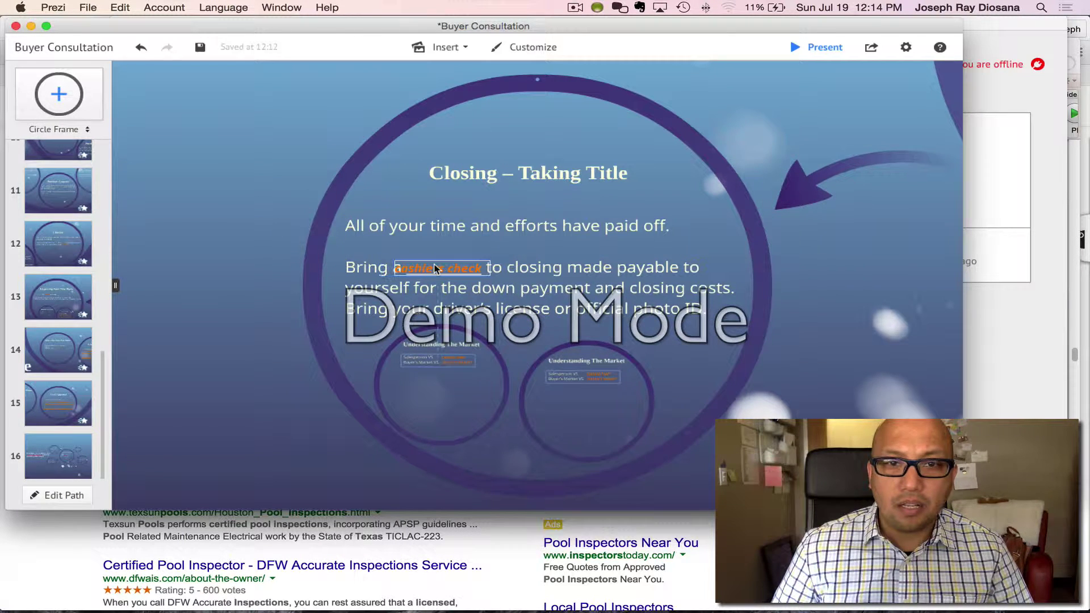
pyautogui.click(442, 264)
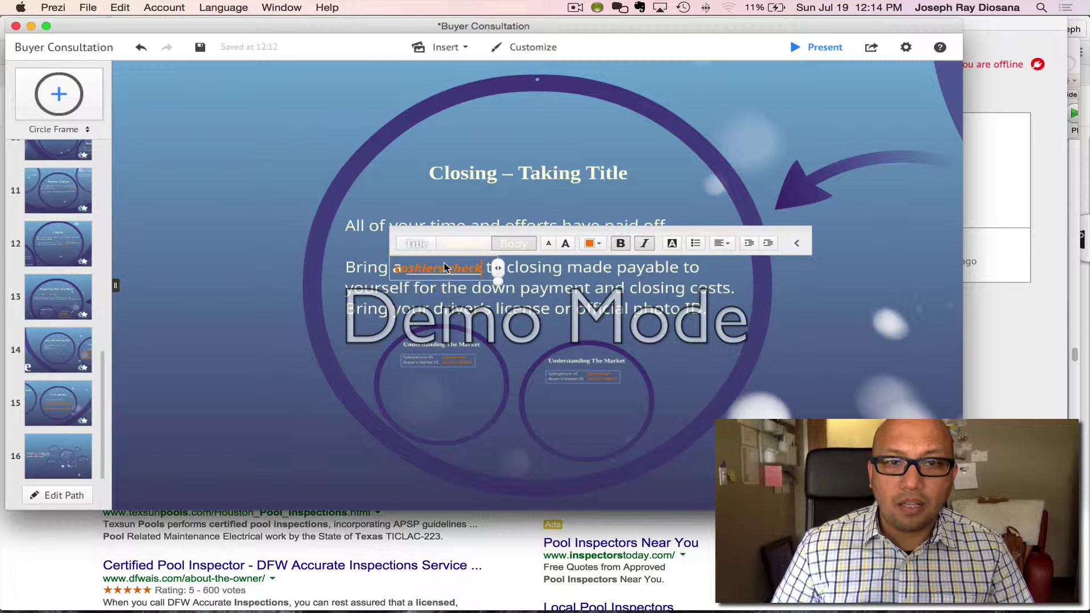
pyautogui.click(536, 270)
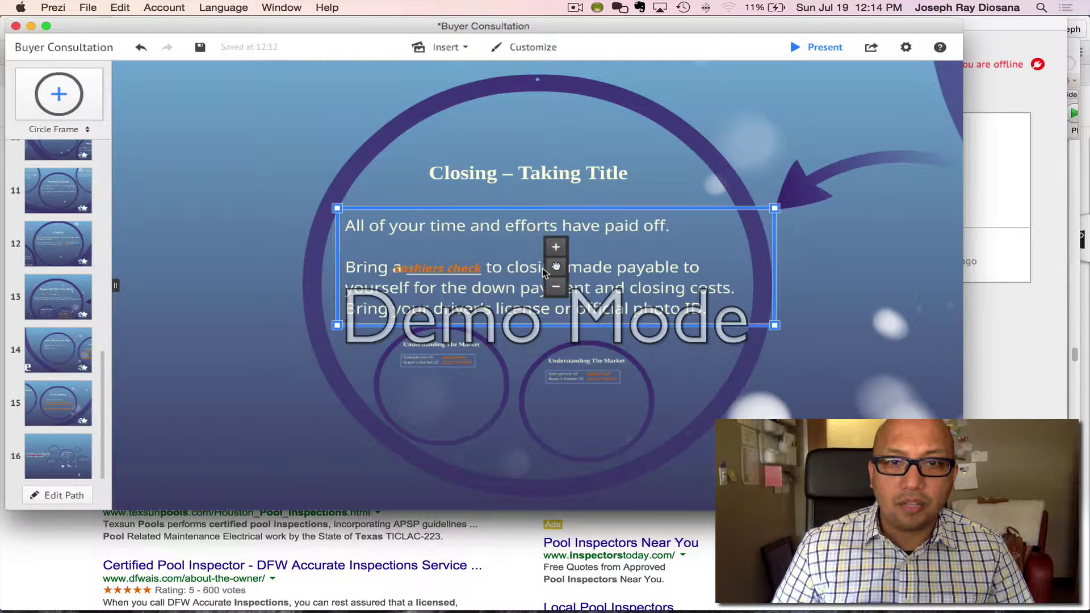
pyautogui.click(506, 268)
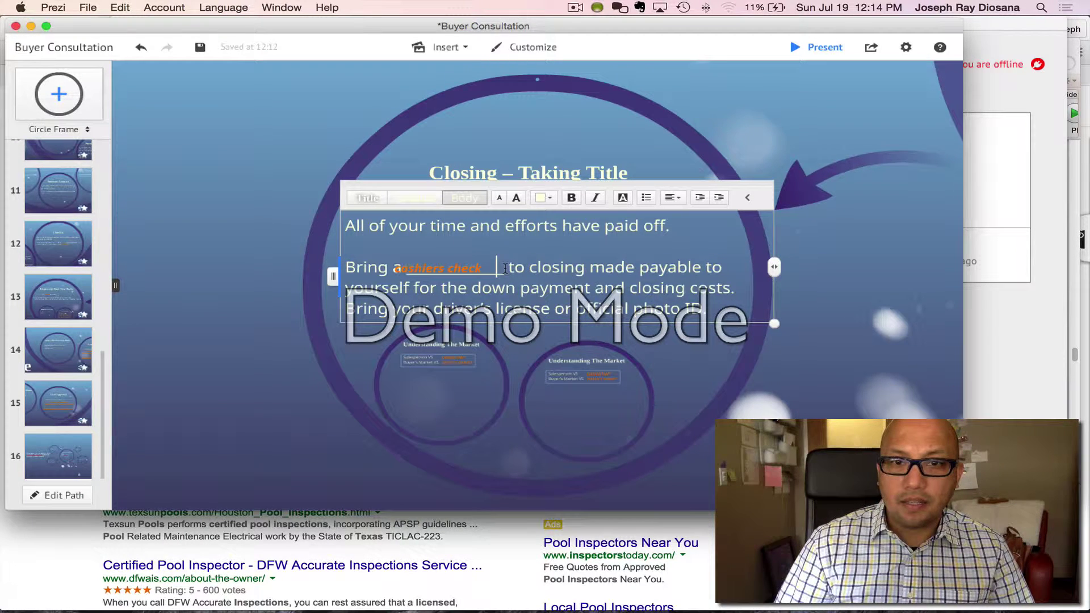
pyautogui.click(213, 298)
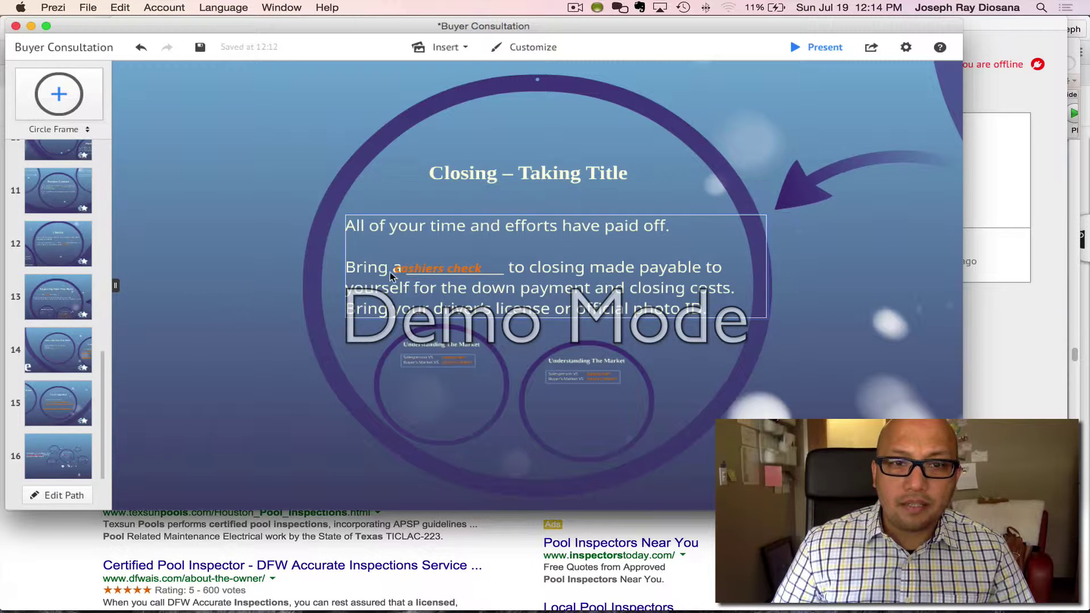
pyautogui.moveTo(421, 268); pyautogui.dragTo(440, 273)
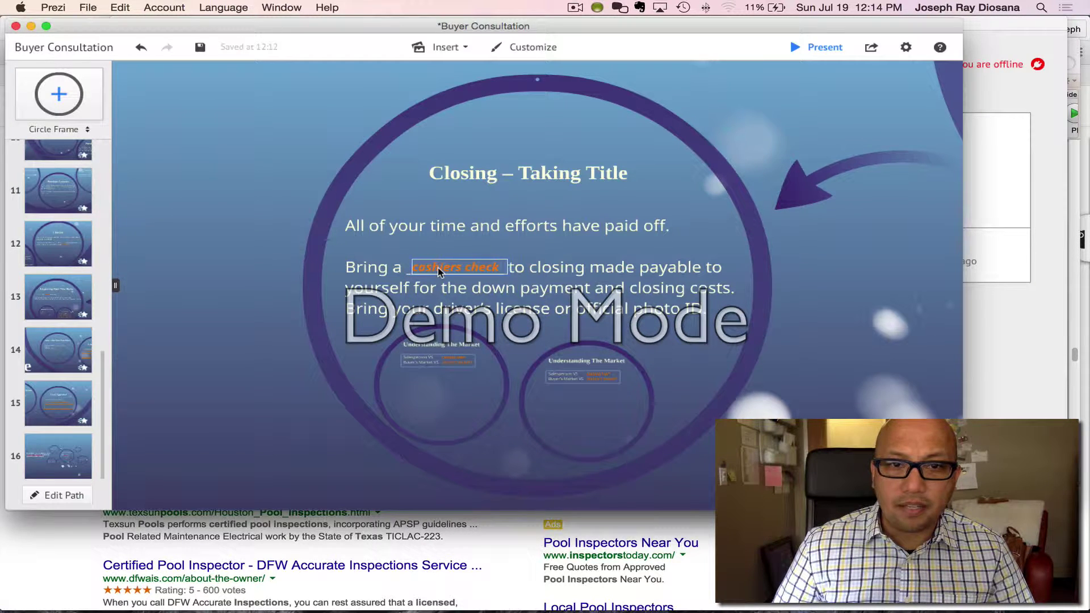
# Step: Zoom to the Closing – Taking Title frame and enter path-editing mode
pyautogui.press('super+Tab')
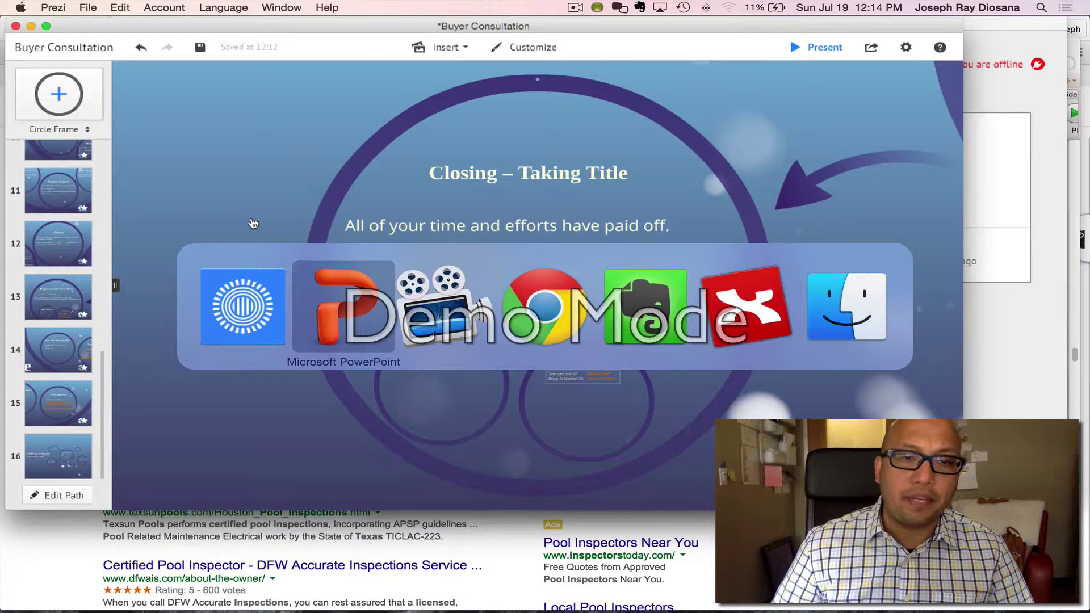
pyautogui.press('super+Tab')
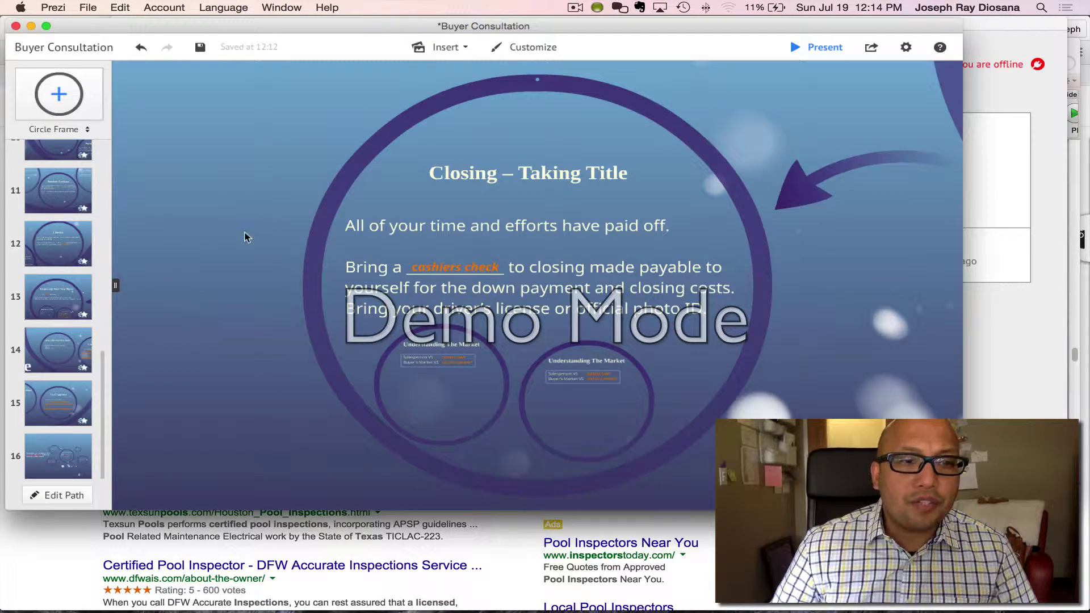
pyautogui.click(70, 456)
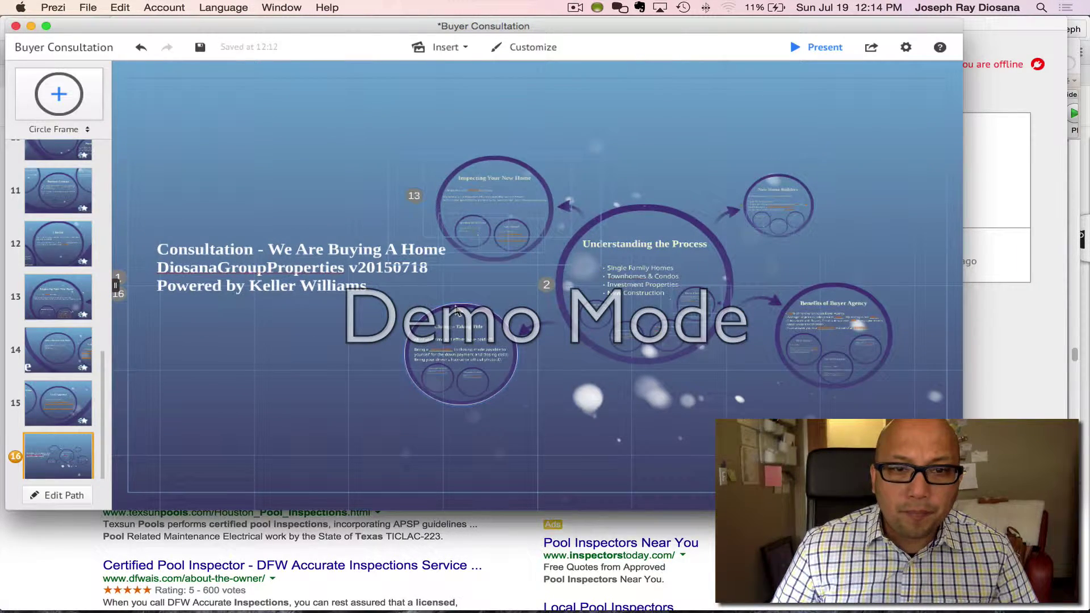
pyautogui.click(456, 310)
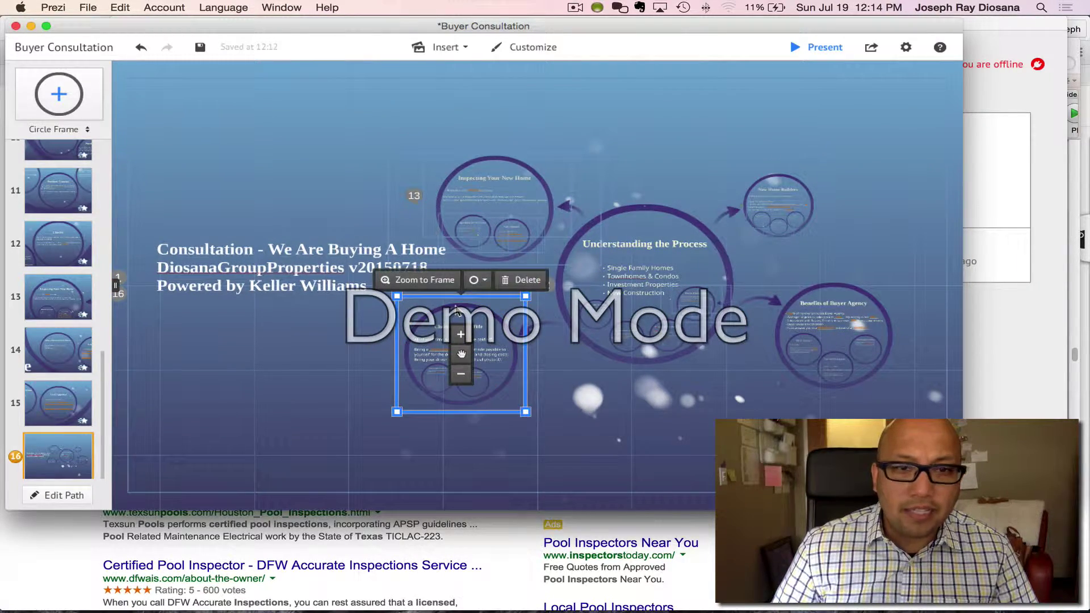
pyautogui.click(431, 278)
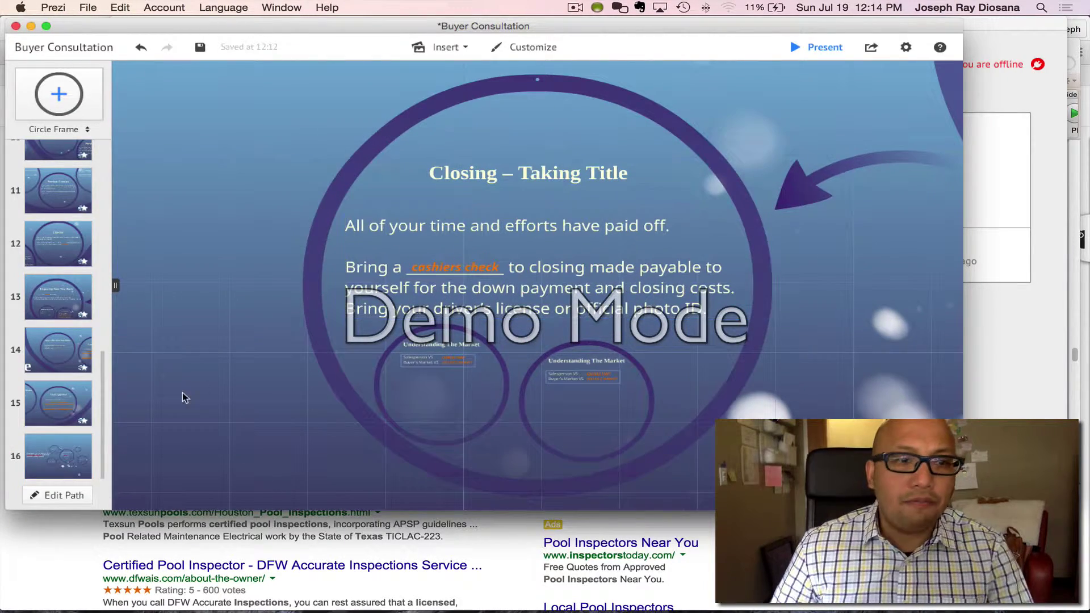
pyautogui.click(73, 496)
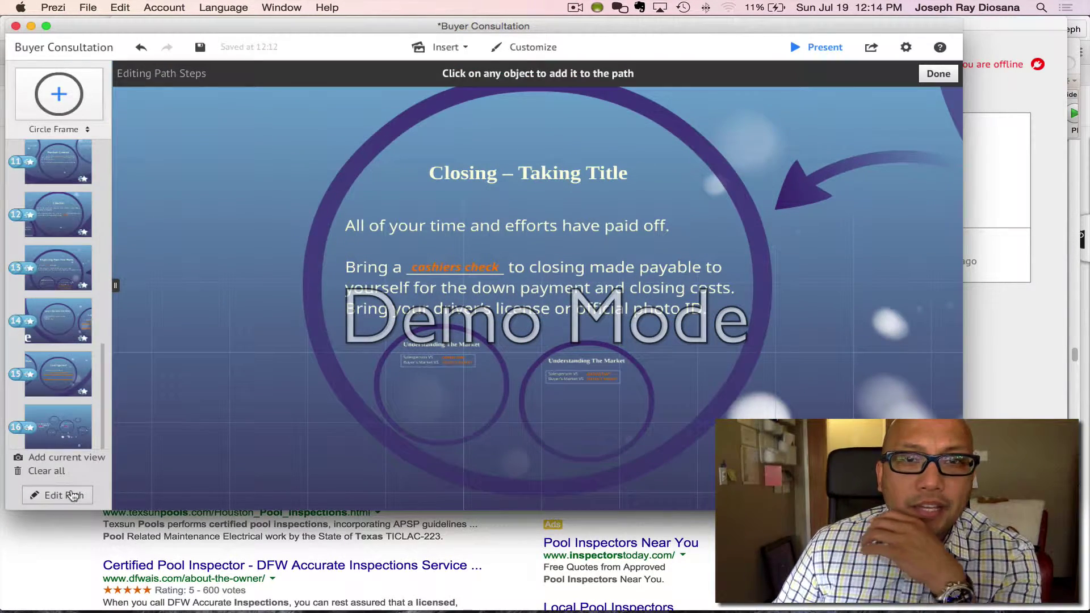
# Step: Add the Closing frame to the path as step 16, after steps 13–15
pyautogui.click(380, 152)
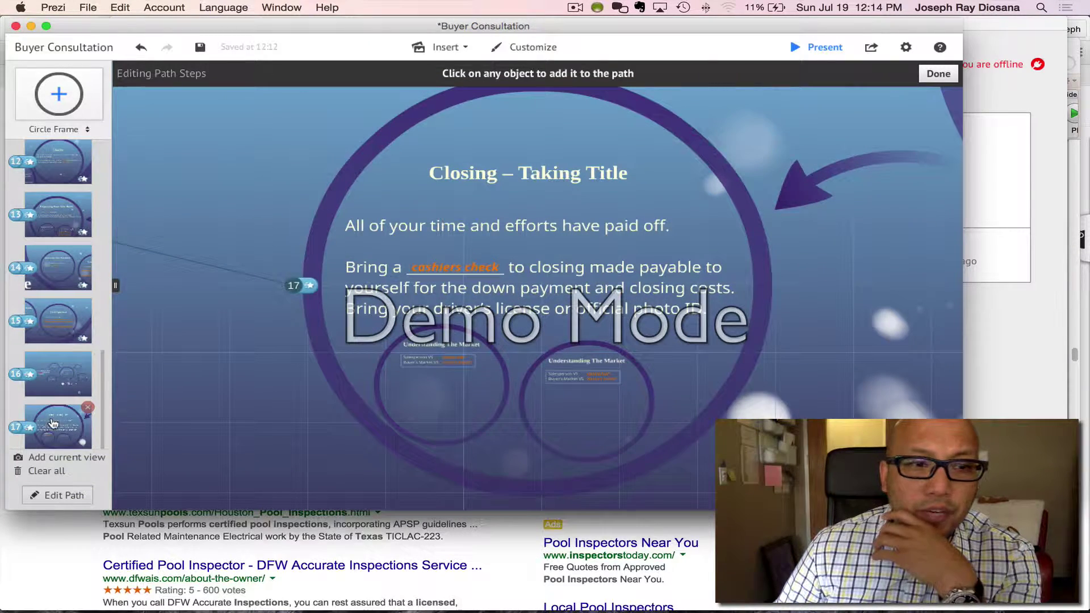
pyautogui.moveTo(59, 426); pyautogui.dragTo(50, 376)
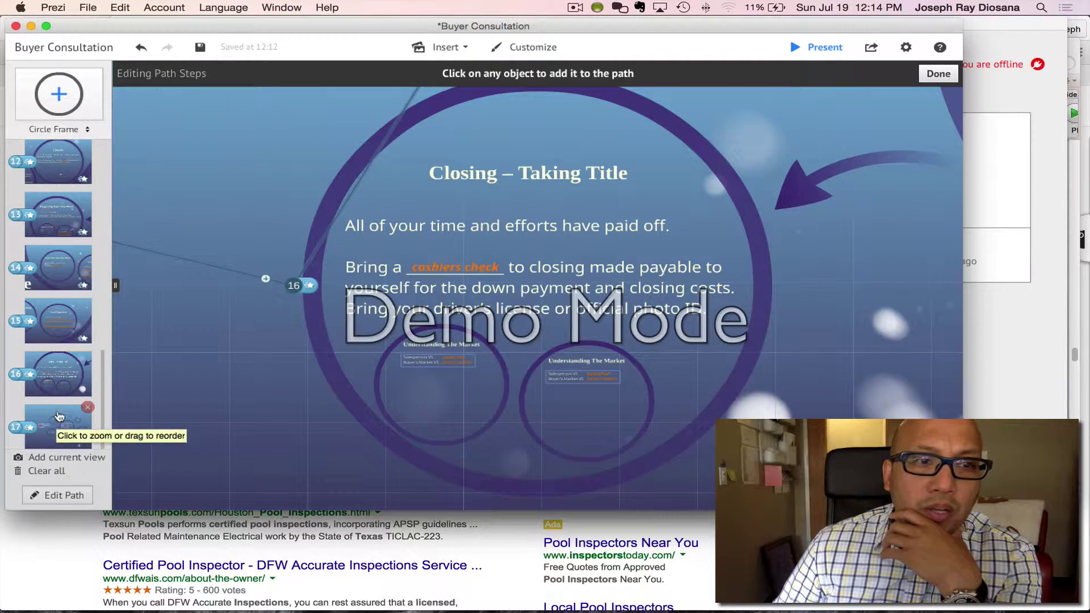
pyautogui.click(55, 216)
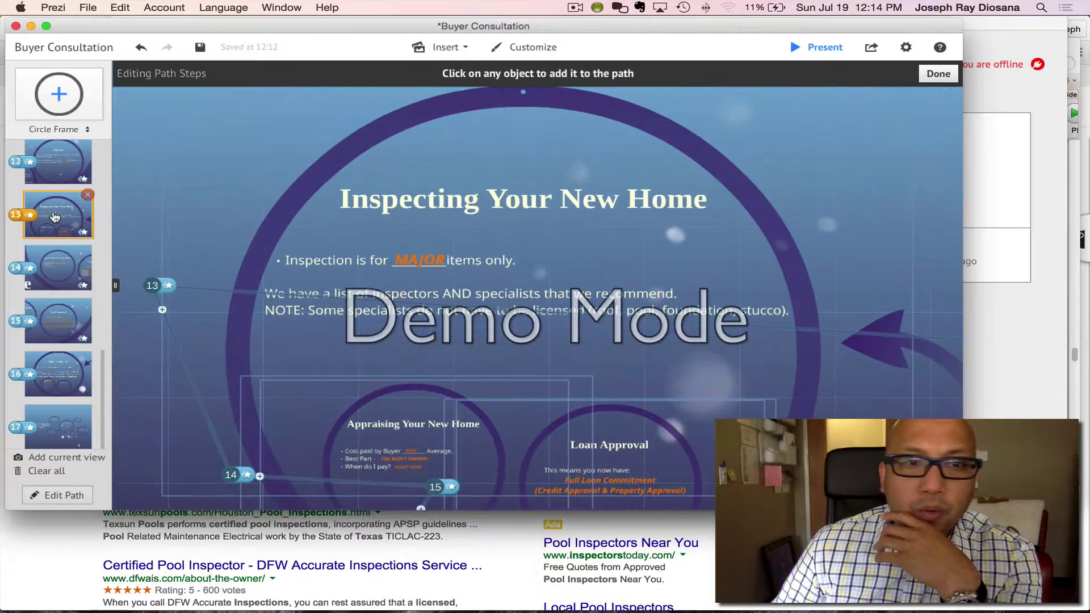
pyautogui.click(65, 275)
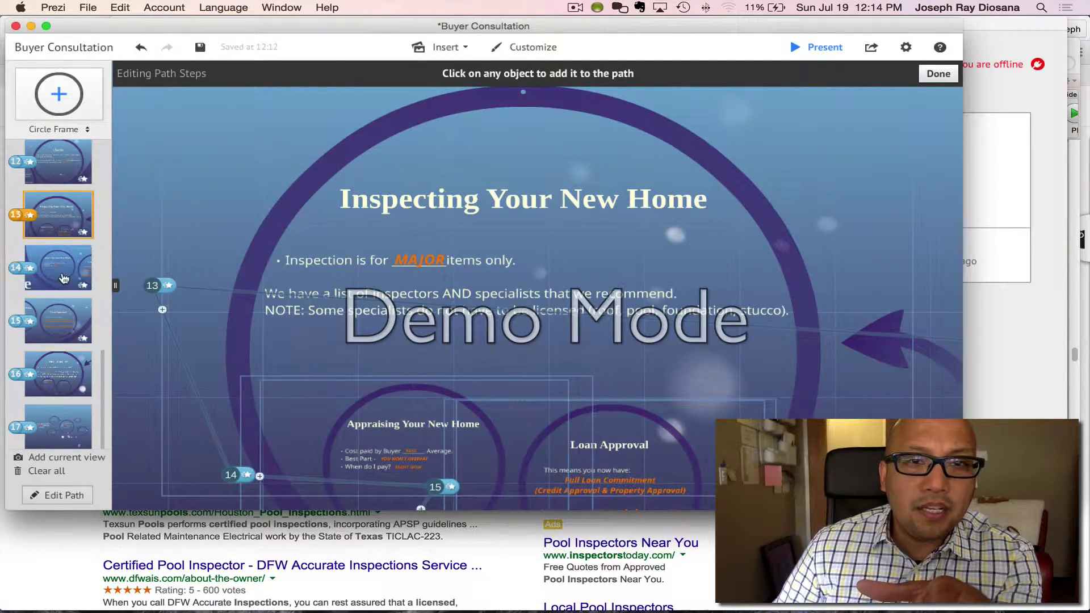
pyautogui.click(66, 319)
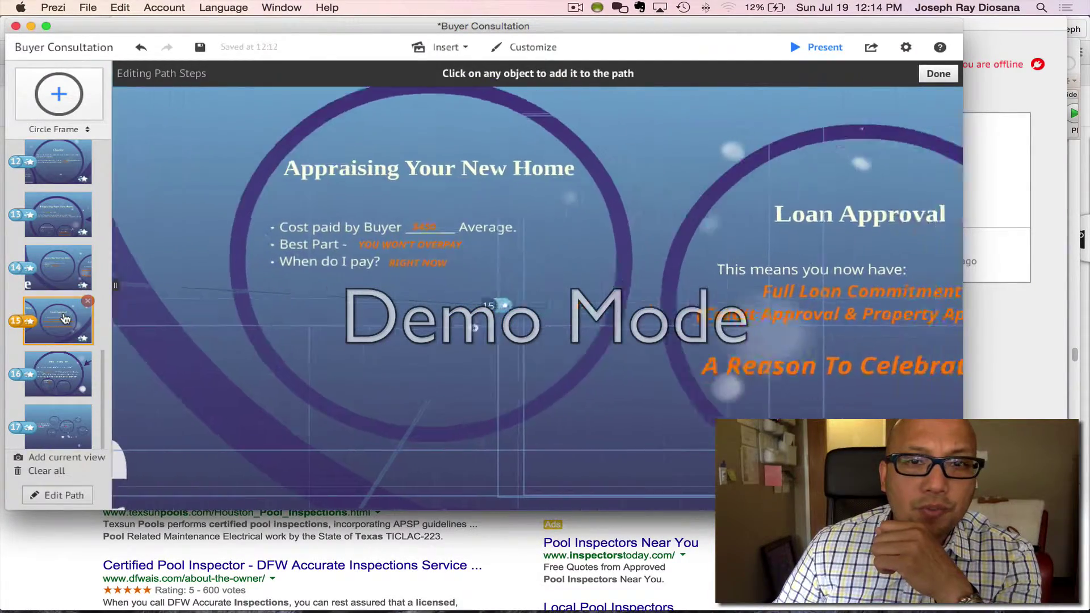
pyautogui.click(64, 365)
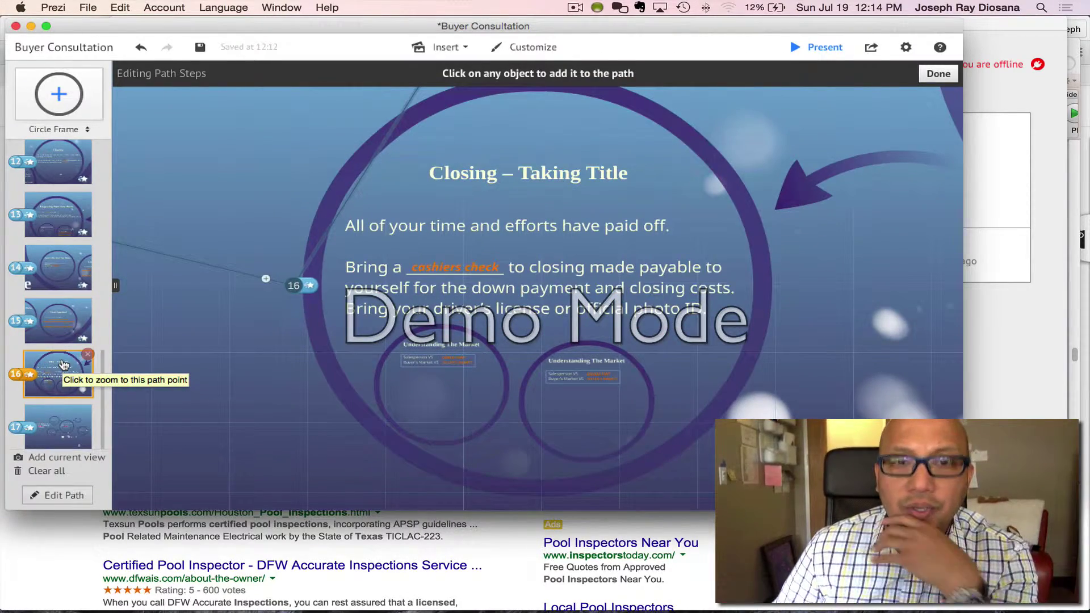
# Step: Remove the extra 'cashiers check' path step and open animation settings for step 16
pyautogui.click(427, 270)
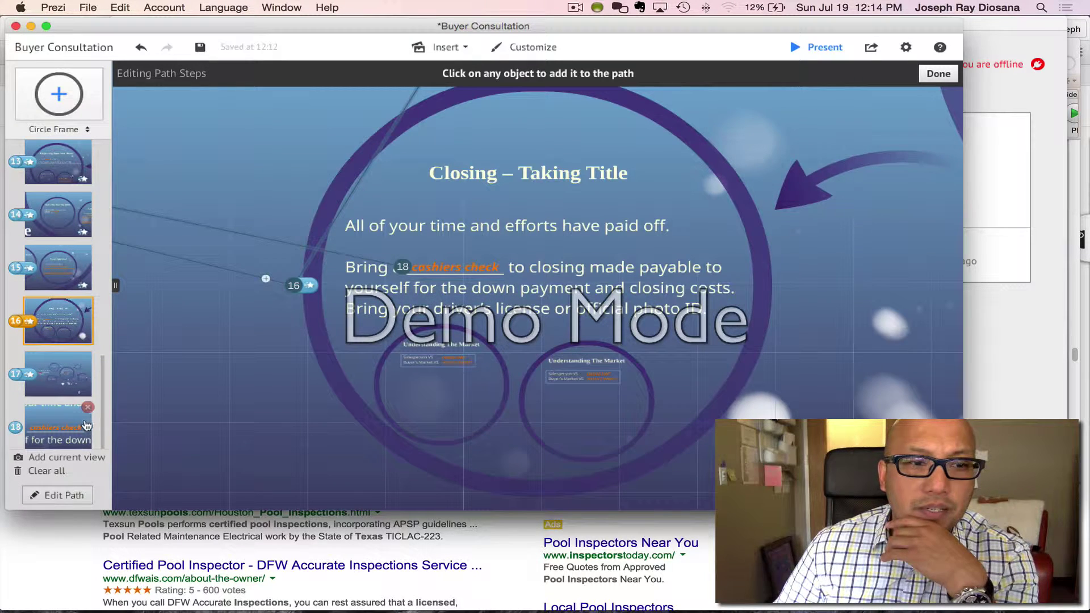
pyautogui.click(88, 408)
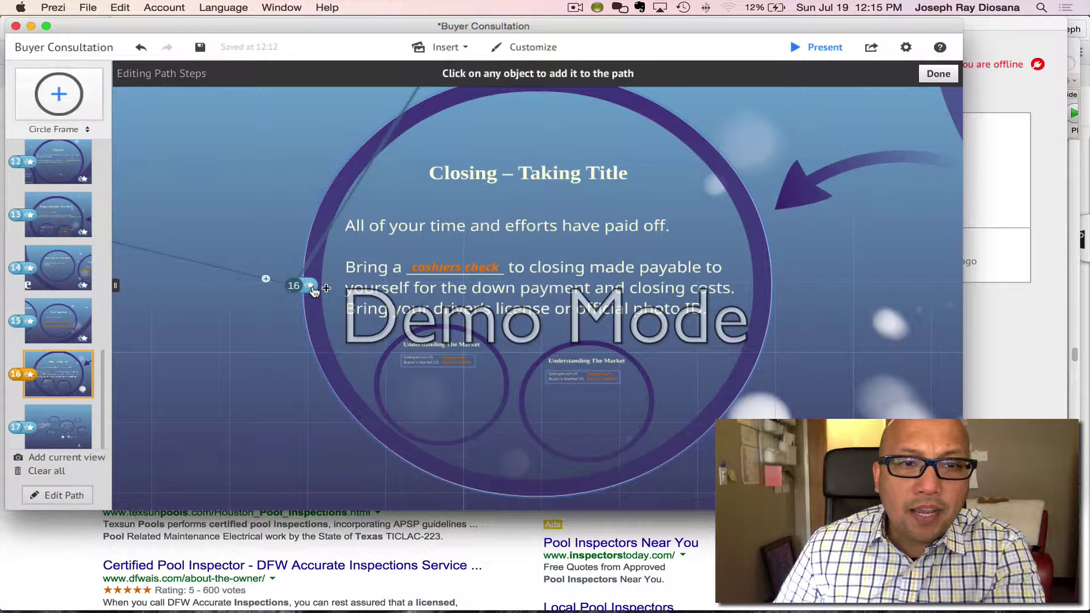
pyautogui.click(313, 288)
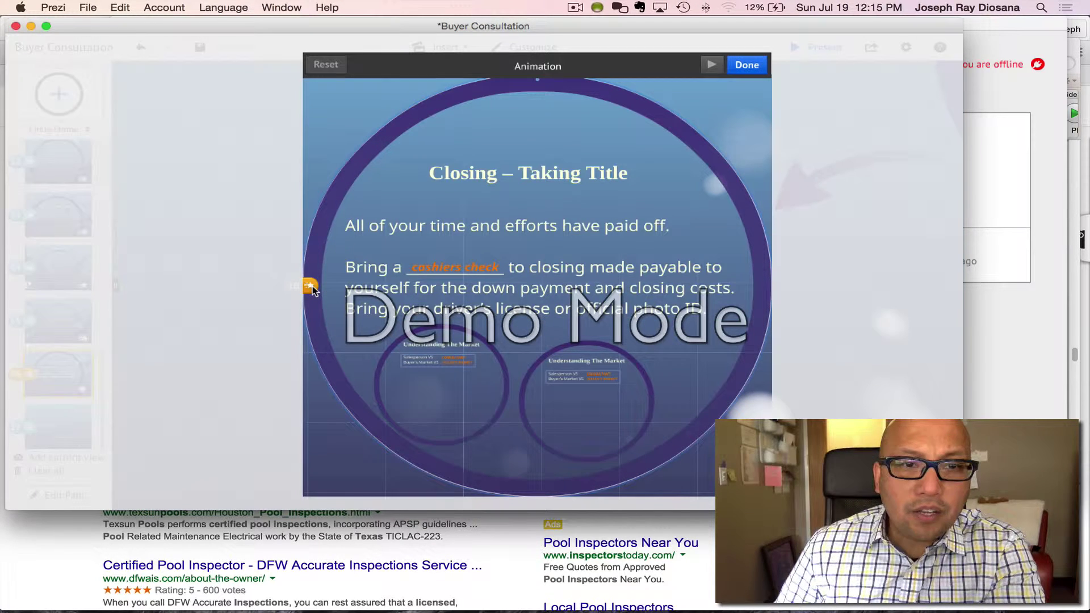
# Step: Give the orange 'cashiers check' text a fade-in, preview it, and confirm with Done
pyautogui.click(458, 271)
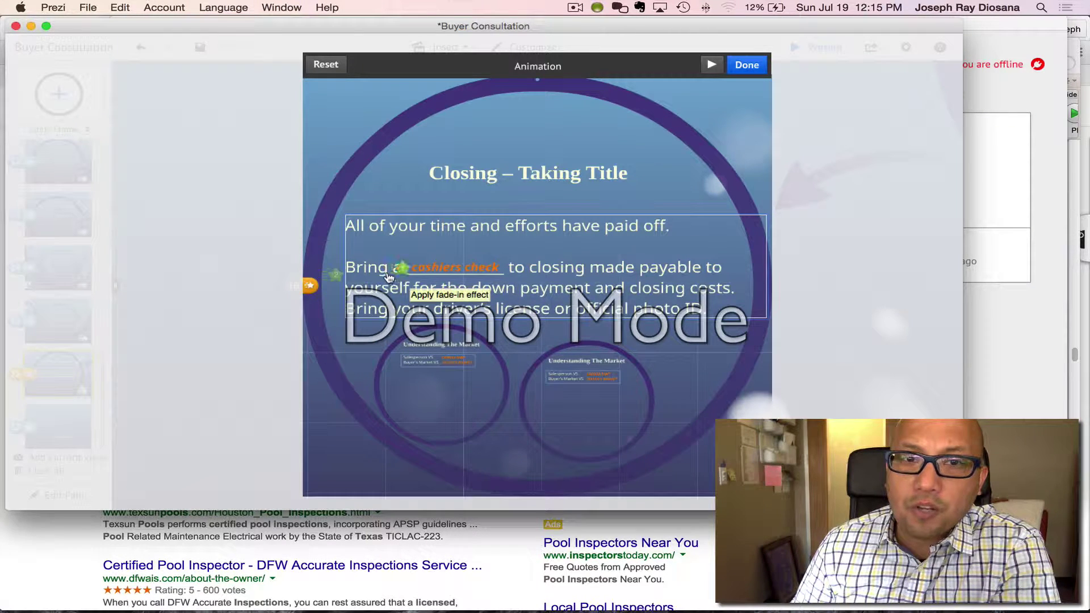
pyautogui.click(714, 68)
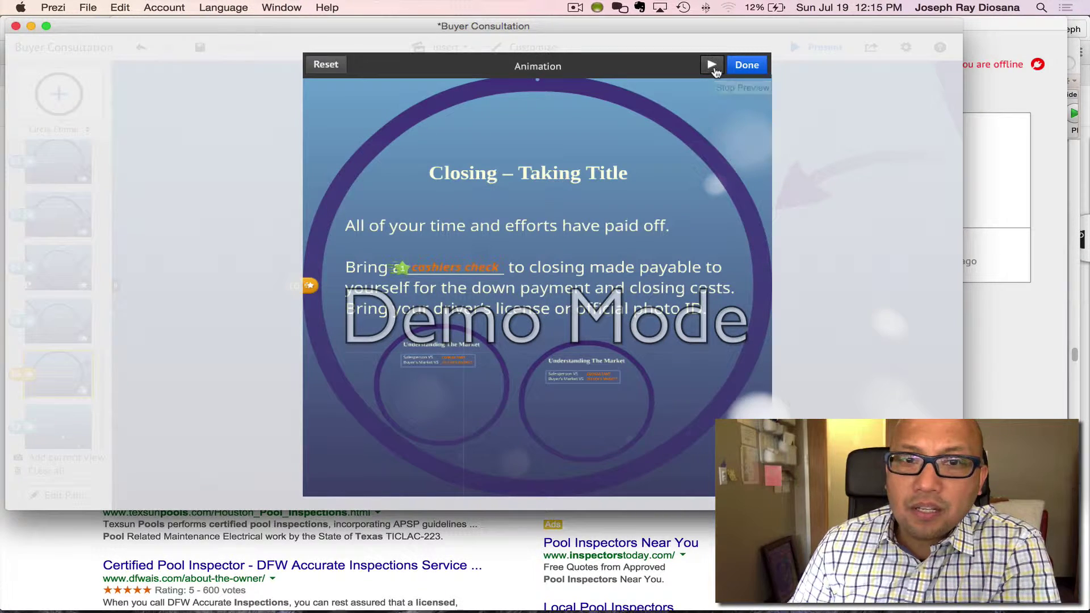
pyautogui.click(747, 65)
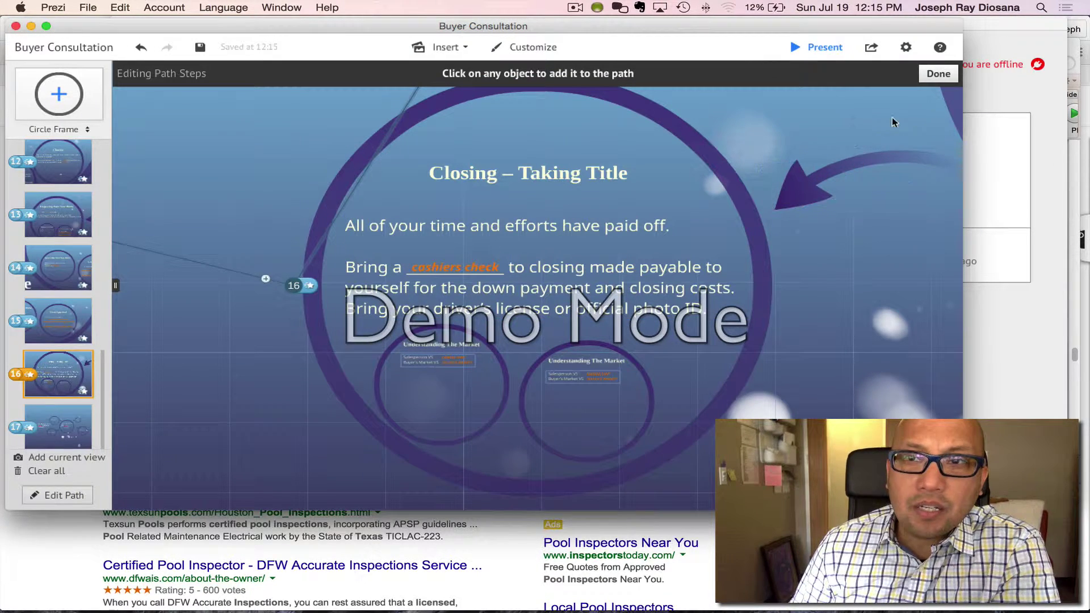
# Step: Finish editing the path and start presenting from the Inspecting Your New Home step (thumbnail 13)
pyautogui.click(937, 73)
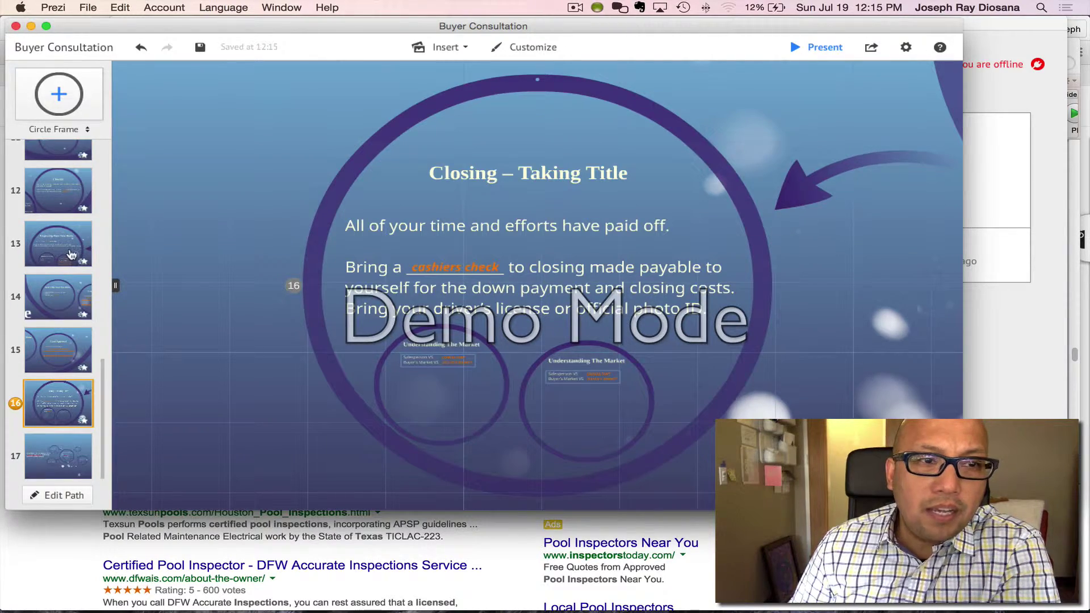
pyautogui.click(71, 254)
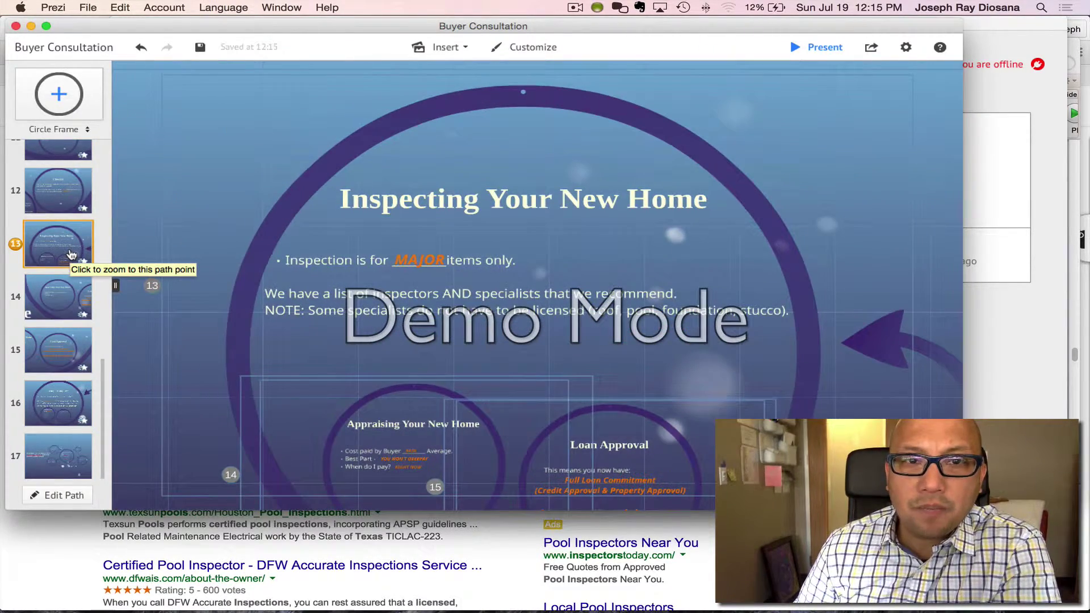
pyautogui.click(811, 47)
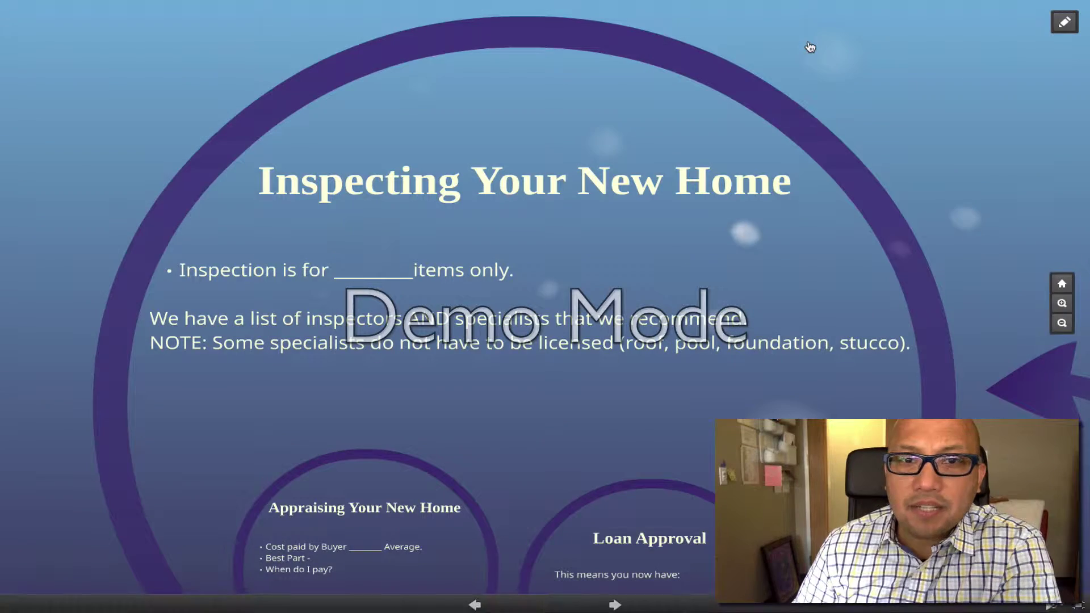
# Step: Advance through the slides, revealing MAJOR and the Loan Approval answer, until cashiers check fades in on Closing
pyautogui.press('Right')
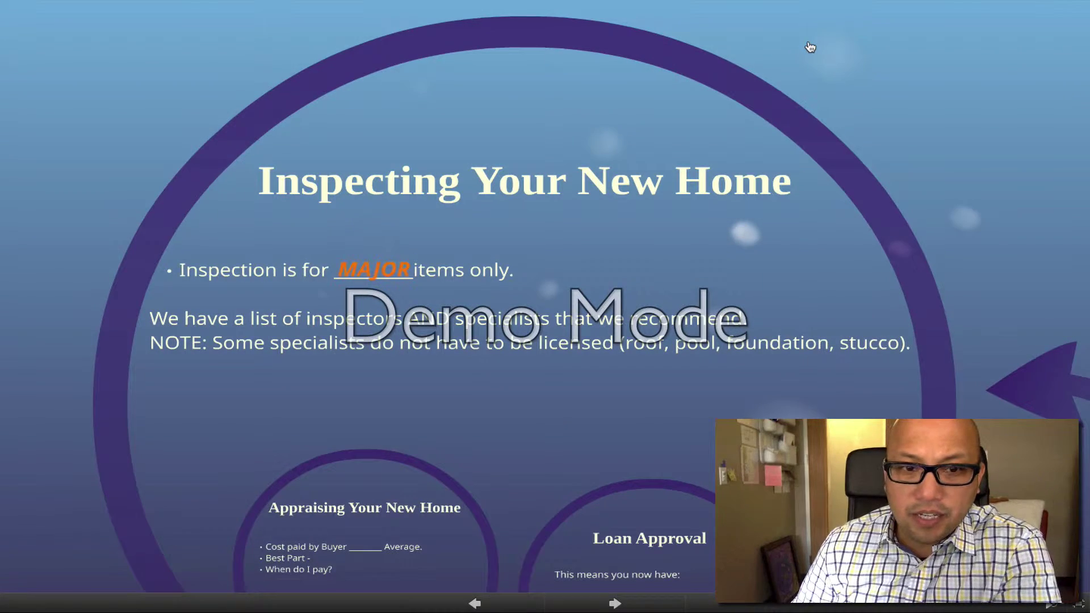
pyautogui.press('Right')
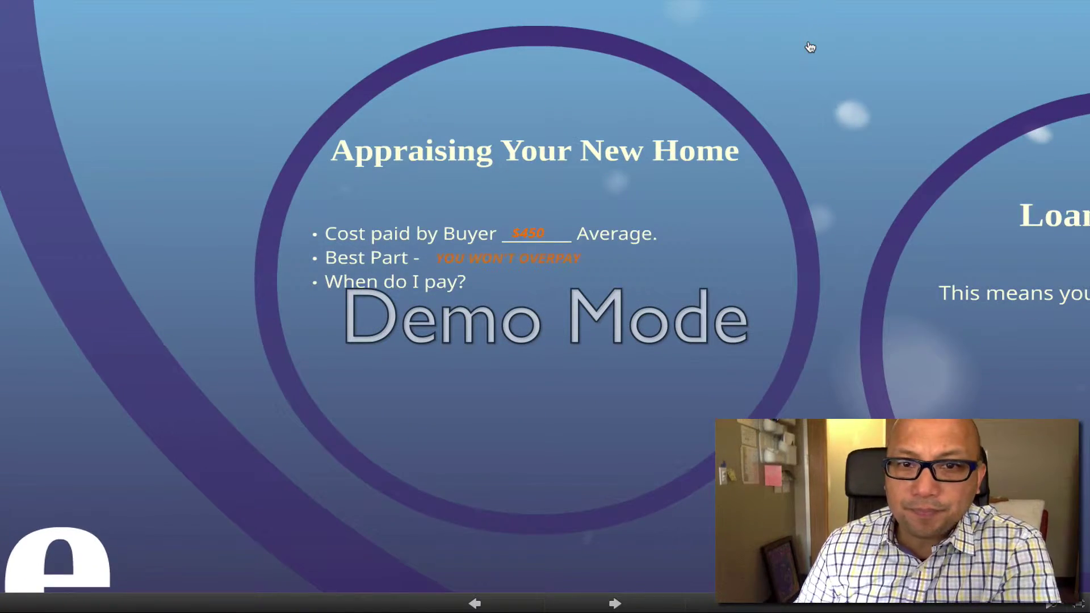
pyautogui.press('Right')
pyautogui.press('Right')
pyautogui.press('Right')
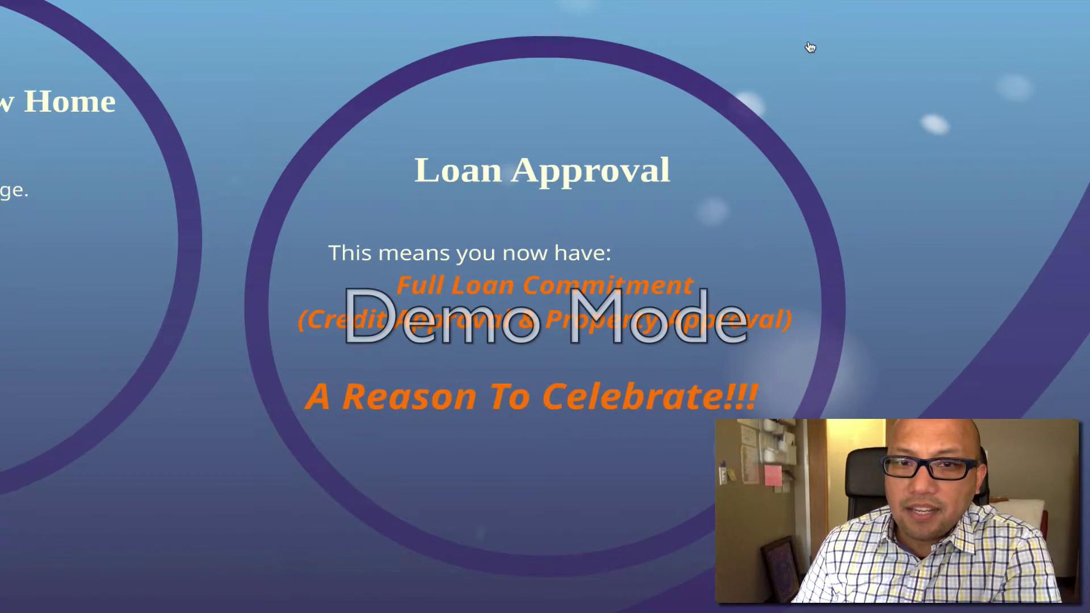
pyautogui.press('Right')
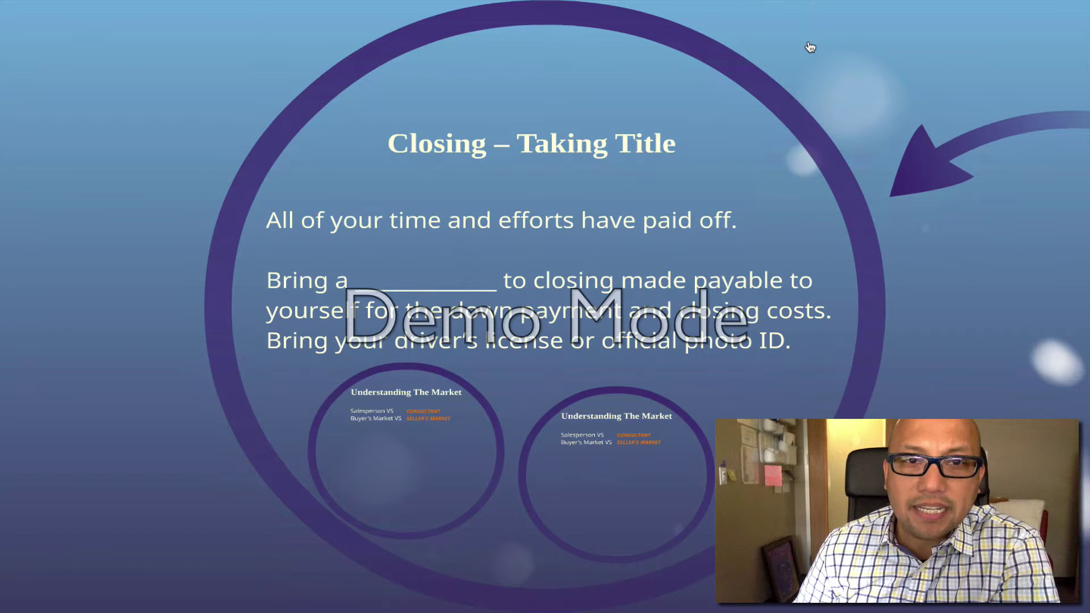
pyautogui.press('Right')
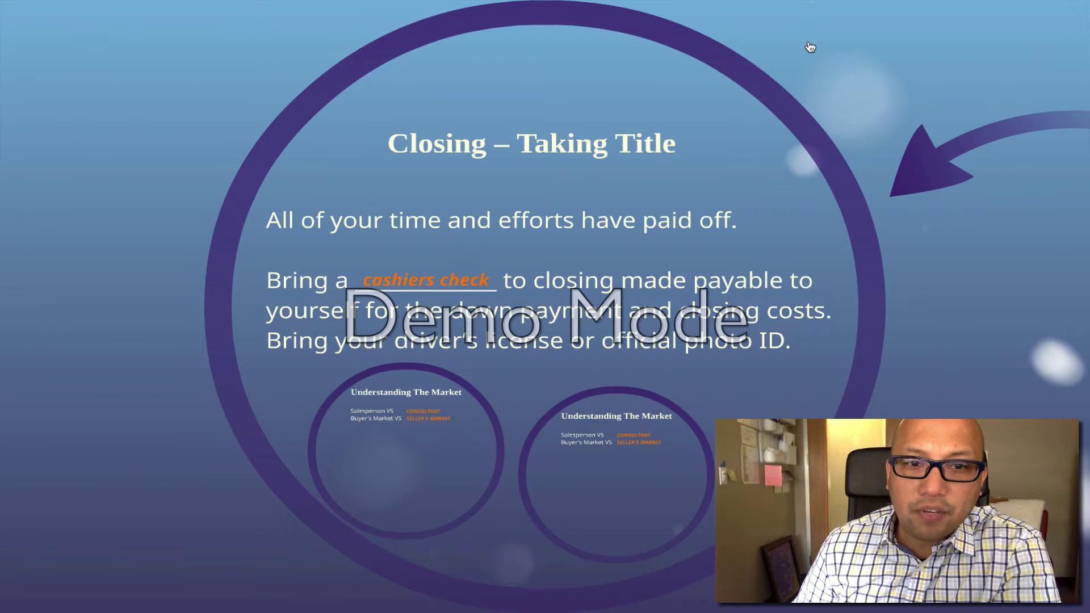